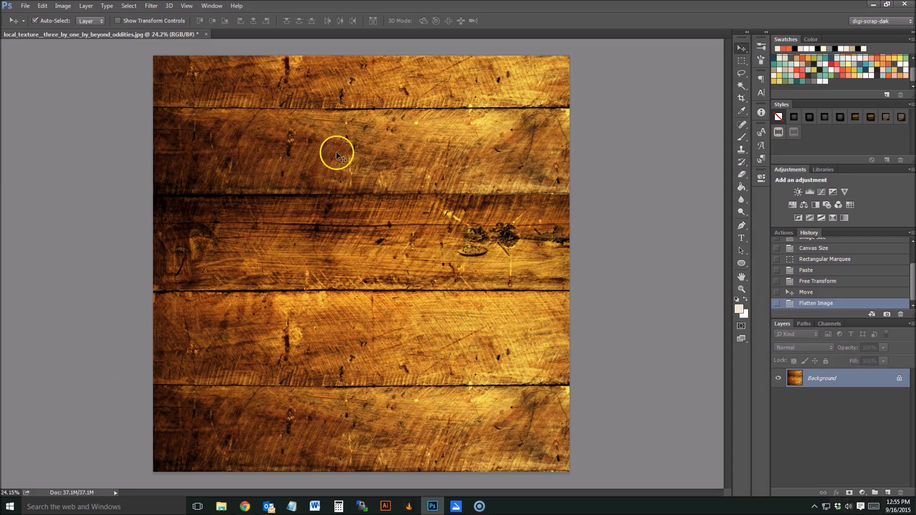
Set up the Type tool with the Bookman Old Style Bold font
left_click(741, 238)
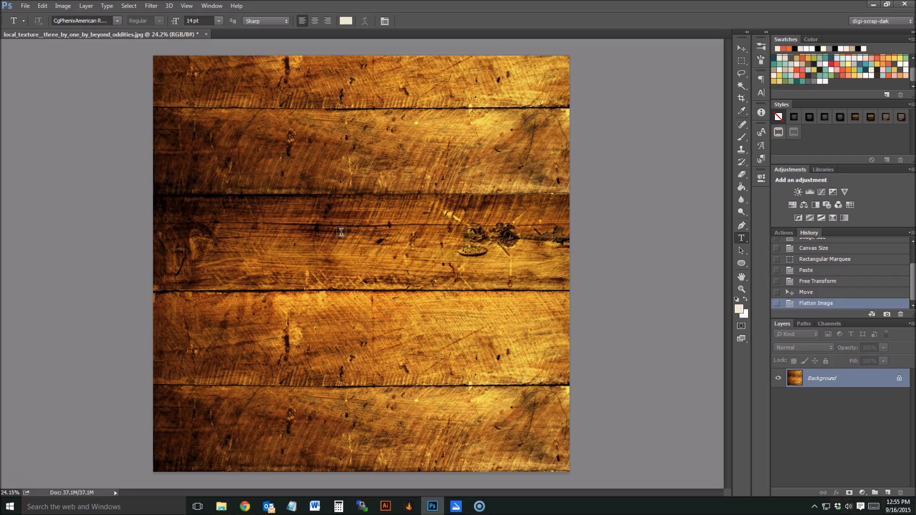
left_click(98, 22)
type("book")
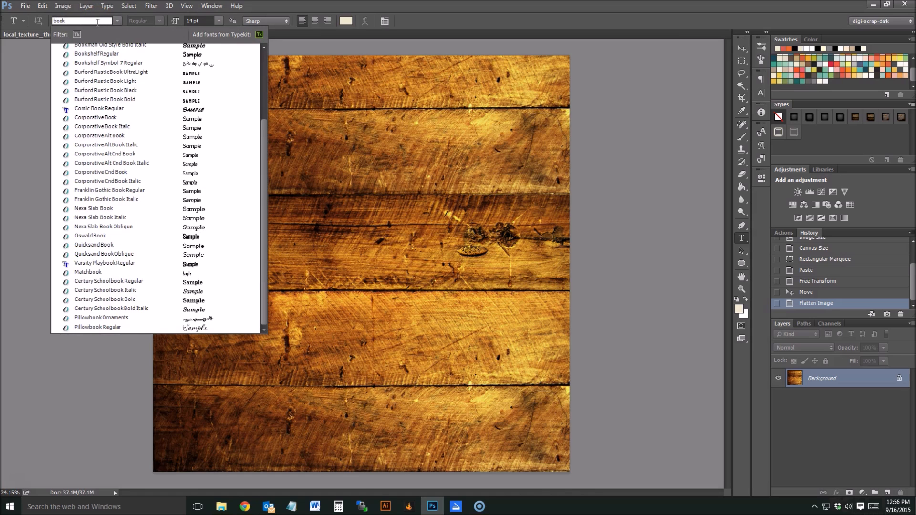
type("man")
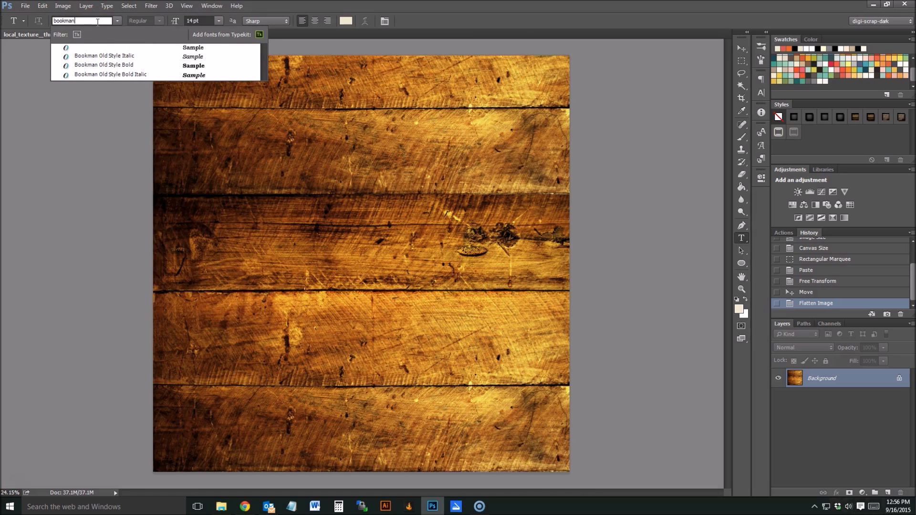
left_click(139, 65)
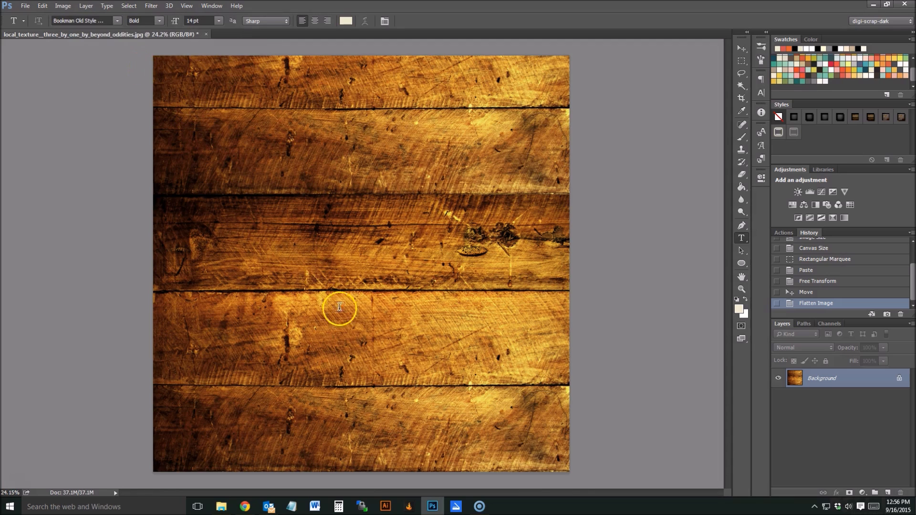
Add an ampersand (&) text layer, enlarge it to about 300 pt, and move it onto the middle wood plank
left_click(340, 280)
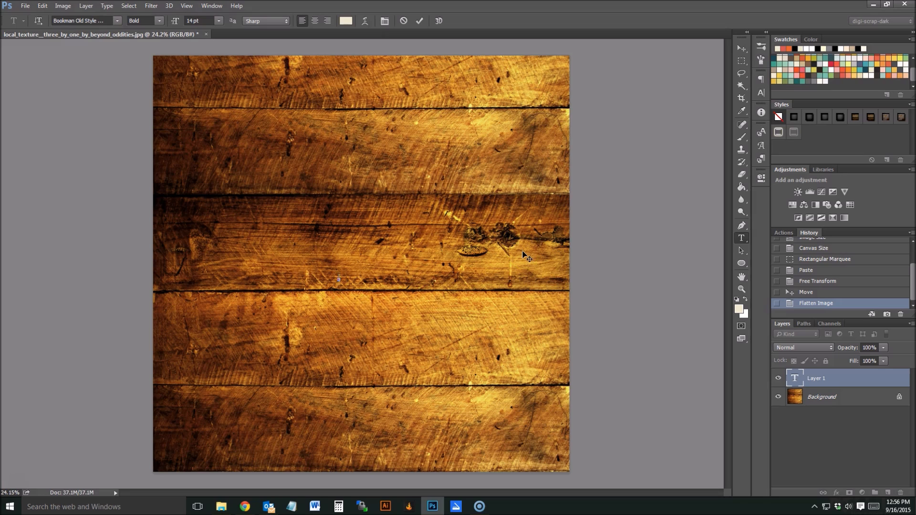
left_click(344, 270)
left_click_drag(347, 270, 534, 188)
left_click(742, 48)
left_click_drag(419, 195, 381, 245)
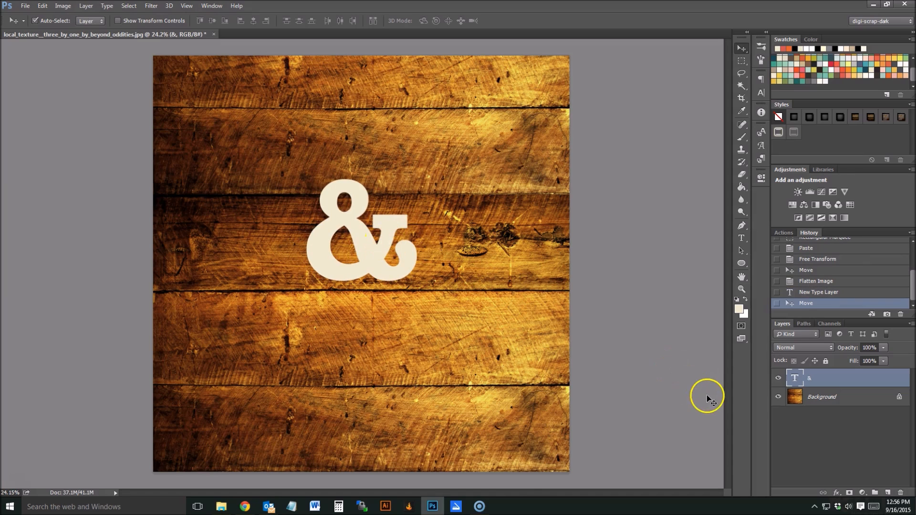
Apply the third preset layer style to the ampersand and recolour its text dark teal from the swatches
left_click(809, 118)
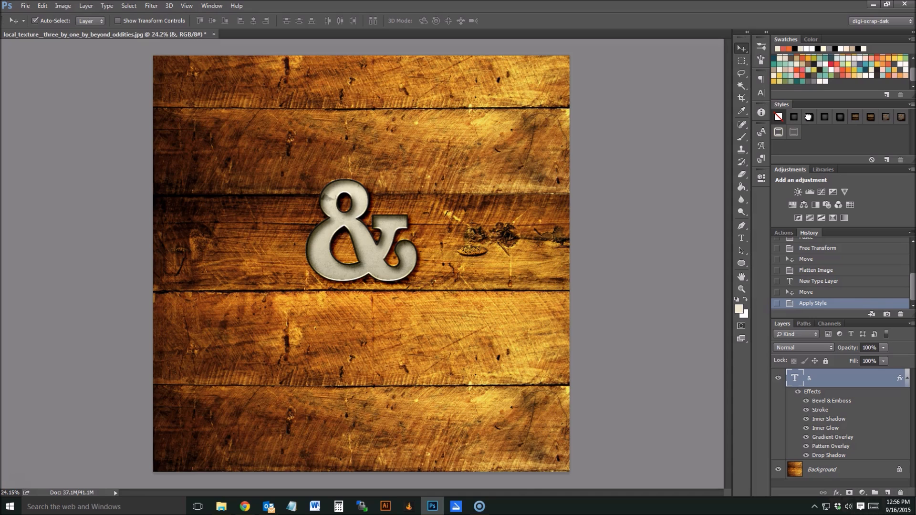
left_click(743, 238)
left_click_drag(307, 216, 494, 238)
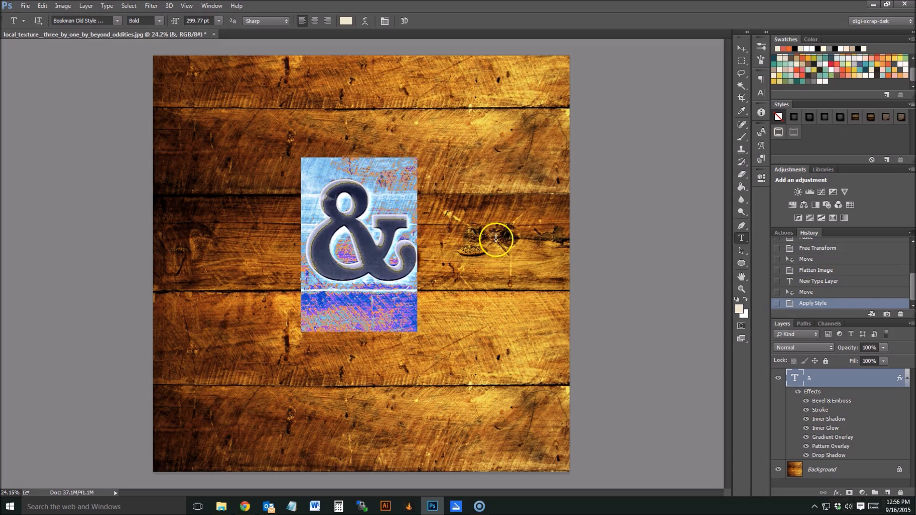
left_click(802, 78)
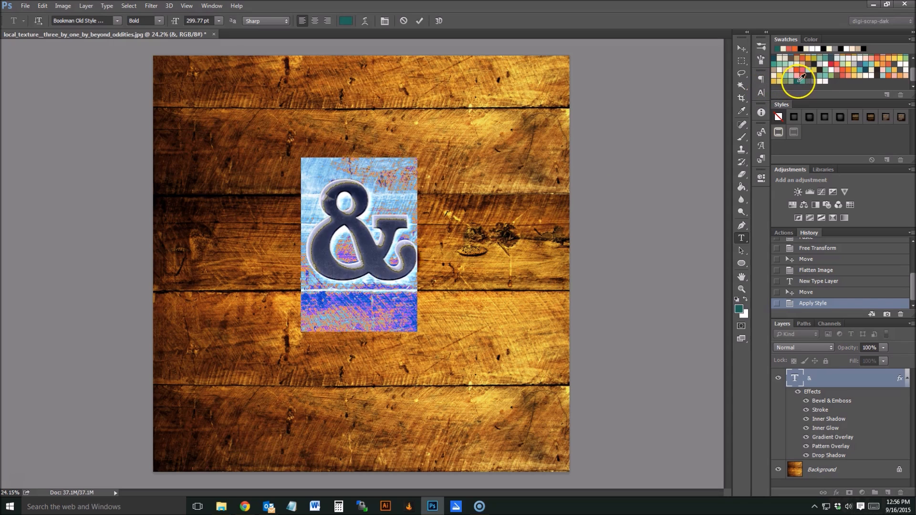
left_click(374, 231)
Recolour the ampersand text with the light sage green swatch
left_click_drag(413, 241, 251, 235)
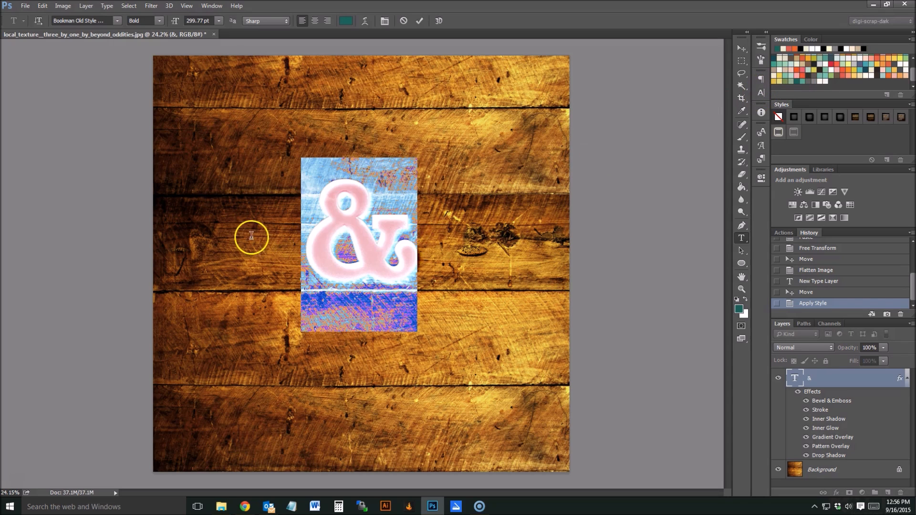
left_click(790, 79)
left_click(409, 241)
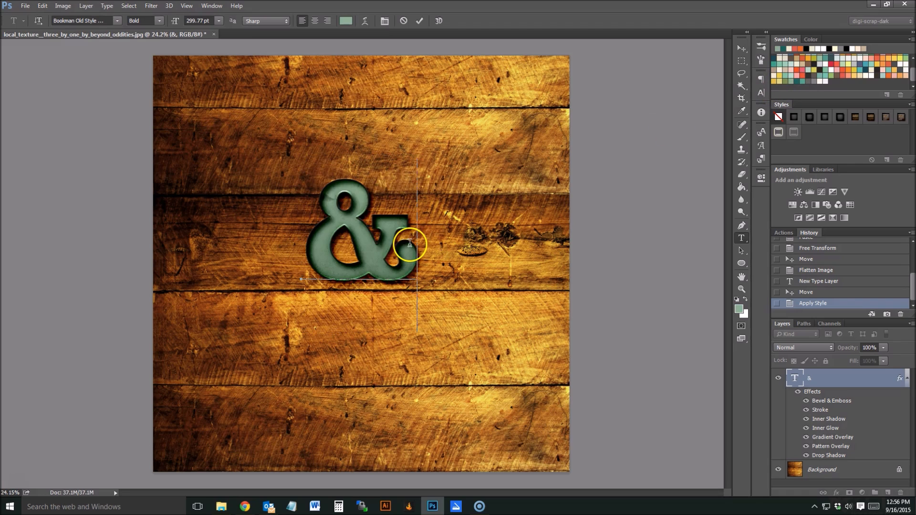
Recolour the ampersand text to the near-black grey #303030
left_click_drag(401, 246, 296, 243)
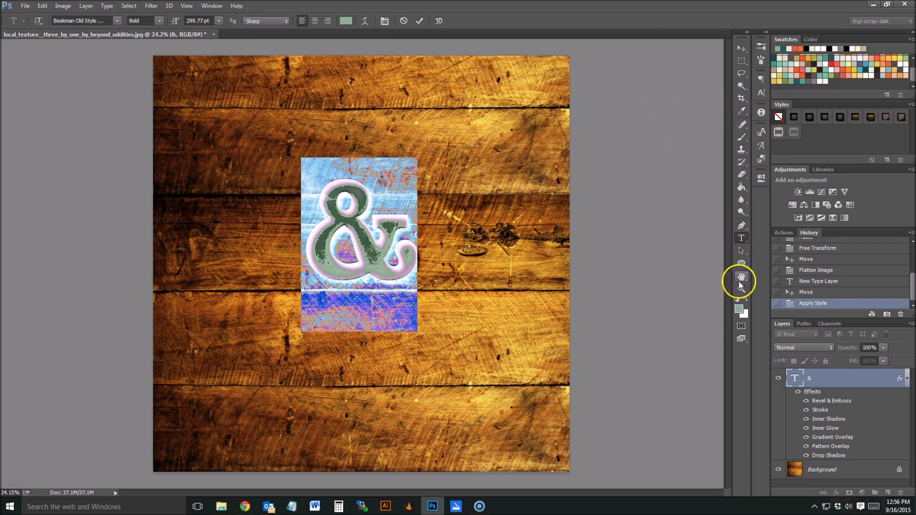
left_click(739, 310)
left_click(510, 382)
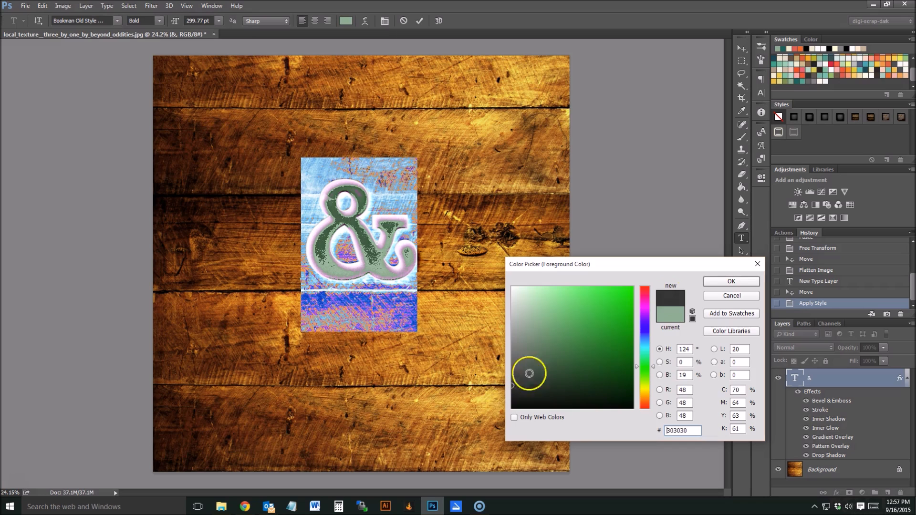
left_click(731, 281)
left_click(325, 254)
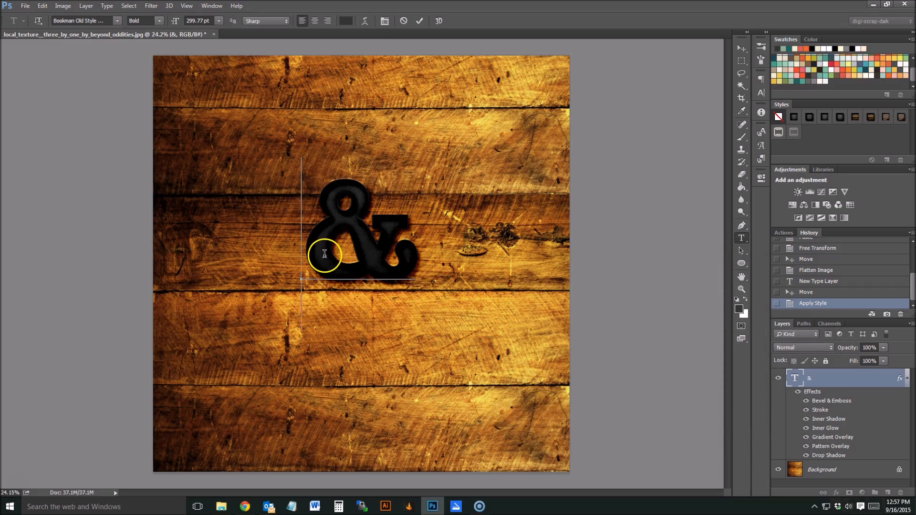
Lighten the ampersand text colour to the medium grey #595959 and commit the text edit
double_click(324, 254)
left_click(739, 309)
left_click(515, 375)
left_click_drag(515, 375, 481, 367)
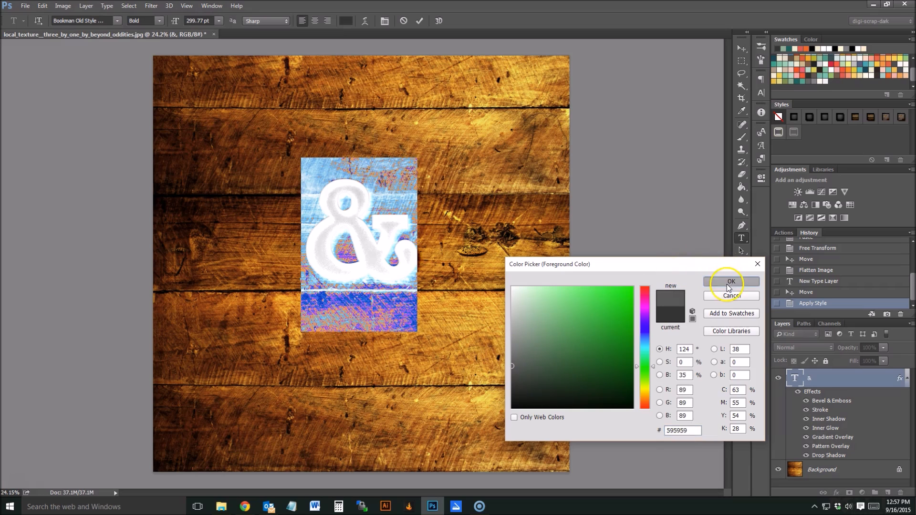
left_click(730, 281)
left_click(868, 380)
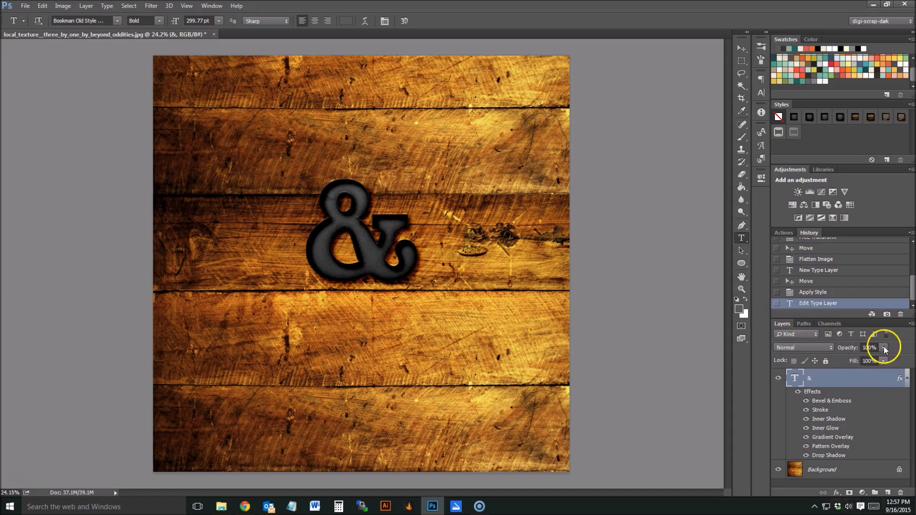
Discard the stray new type layer and recolour the ampersand text white
mouse_move(419, 246)
left_mouse_down()
mouse_move(278, 235)
mouse_move(434, 246)
mouse_move(419, 246)
left_mouse_up()
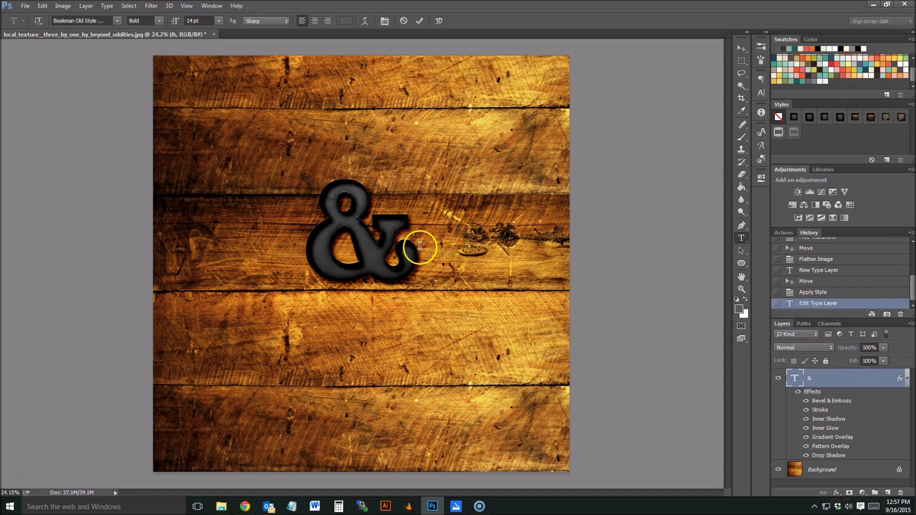
left_click(814, 301)
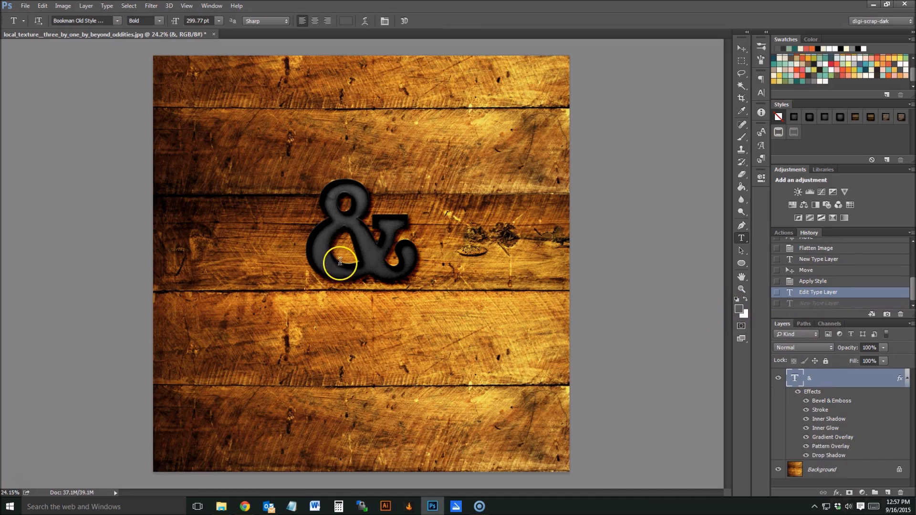
left_click_drag(342, 262, 425, 262)
left_click(746, 300)
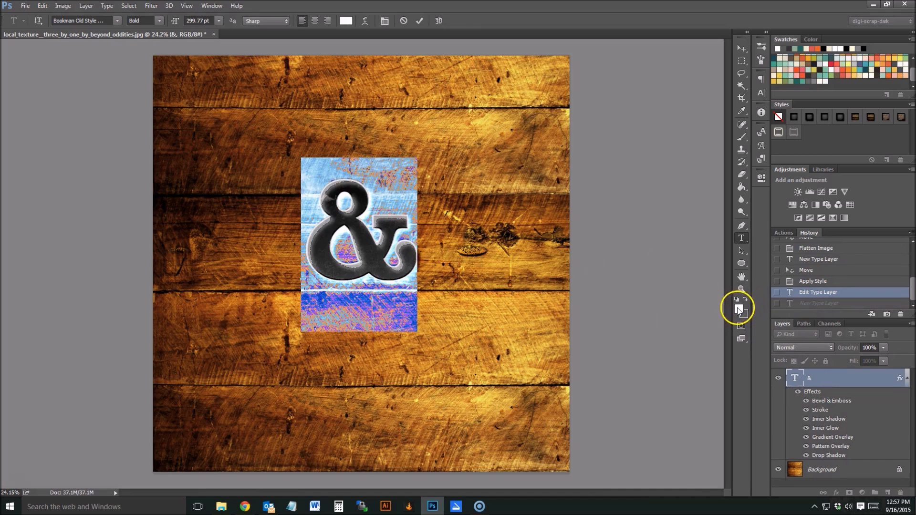
left_click(298, 228)
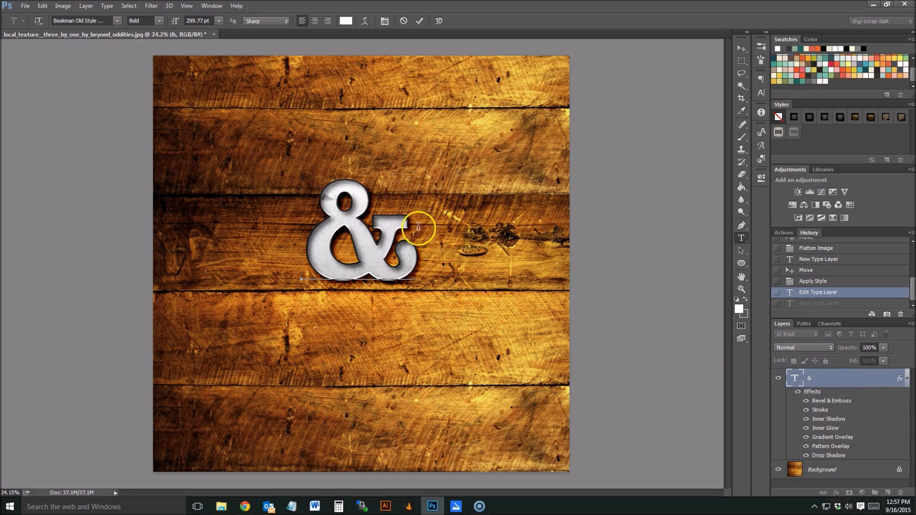
Examine the white ampersand's texture and bevelled edges up close, and commit the text edit
scroll(377, 282, "up", 5)
scroll(392, 164, "up", 8)
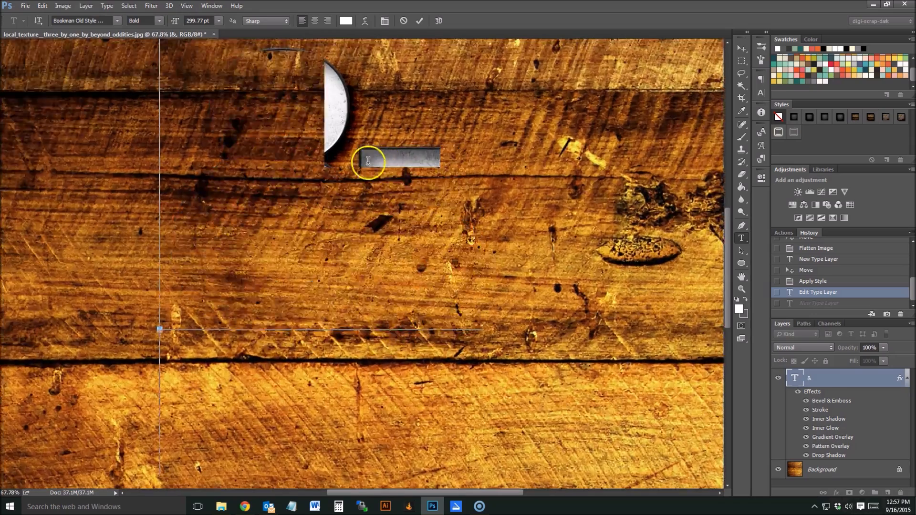
scroll(352, 152, "up", 1)
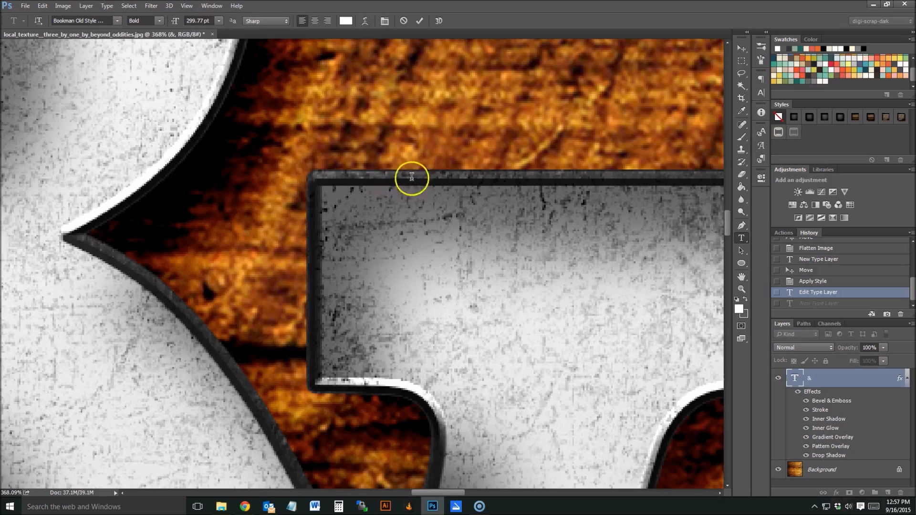
scroll(354, 176, "down", 3)
scroll(354, 174, "down", 8)
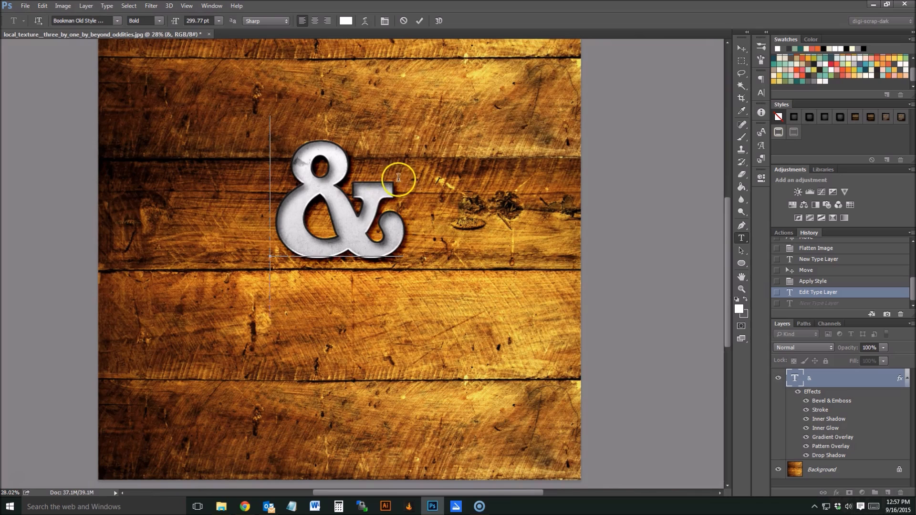
left_click_drag(289, 209, 432, 209)
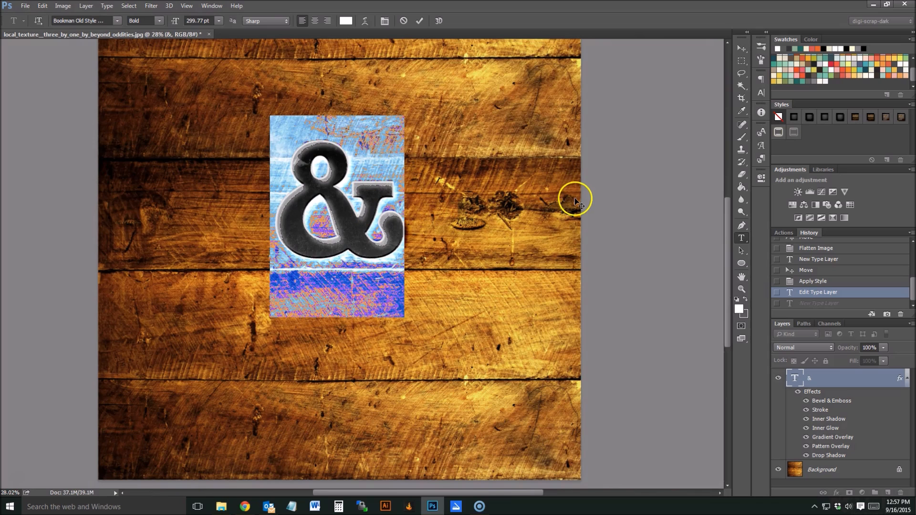
left_click(334, 193)
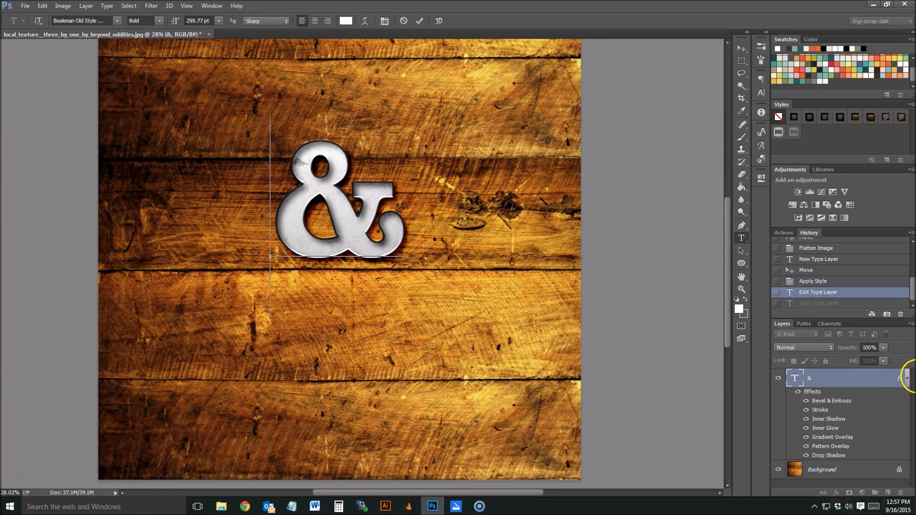
left_click(872, 381)
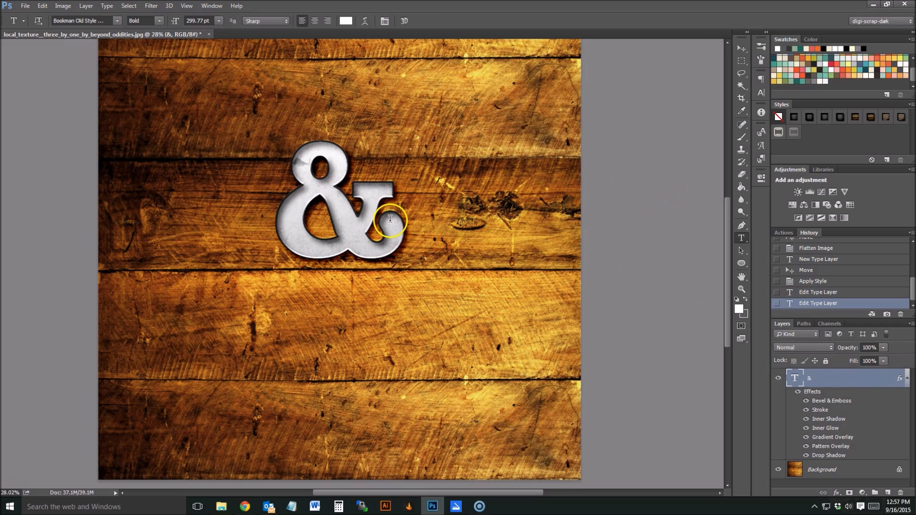
Recolour the ampersand text with the coral red swatch (#db4d4d) and commit the edit
left_click_drag(391, 221, 303, 211)
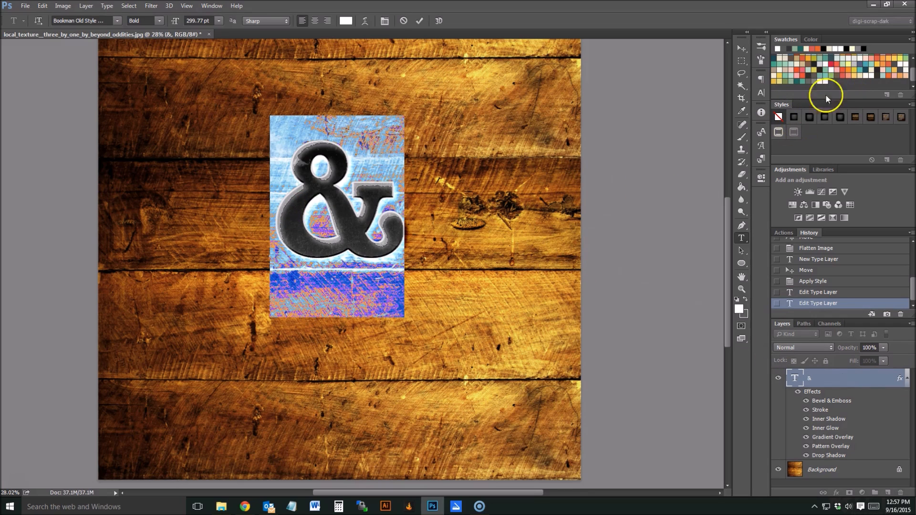
left_click(848, 70)
left_click(317, 250)
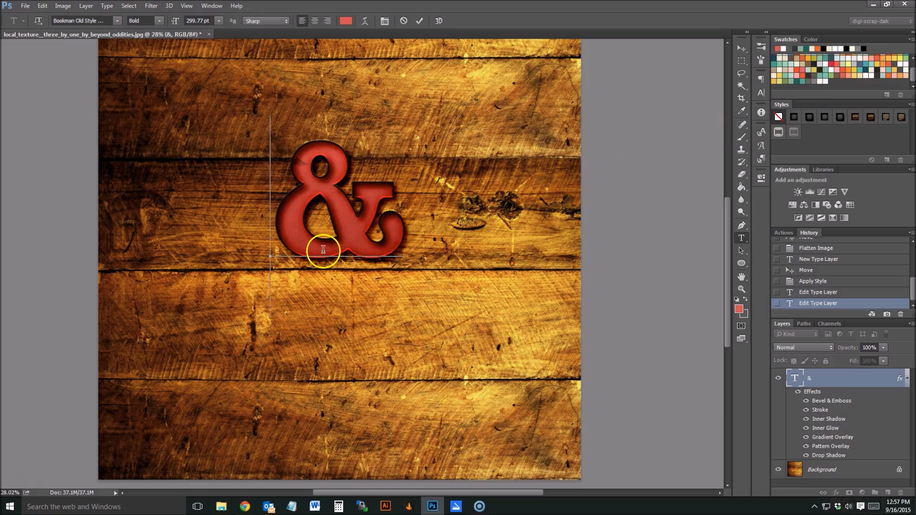
left_click(848, 381)
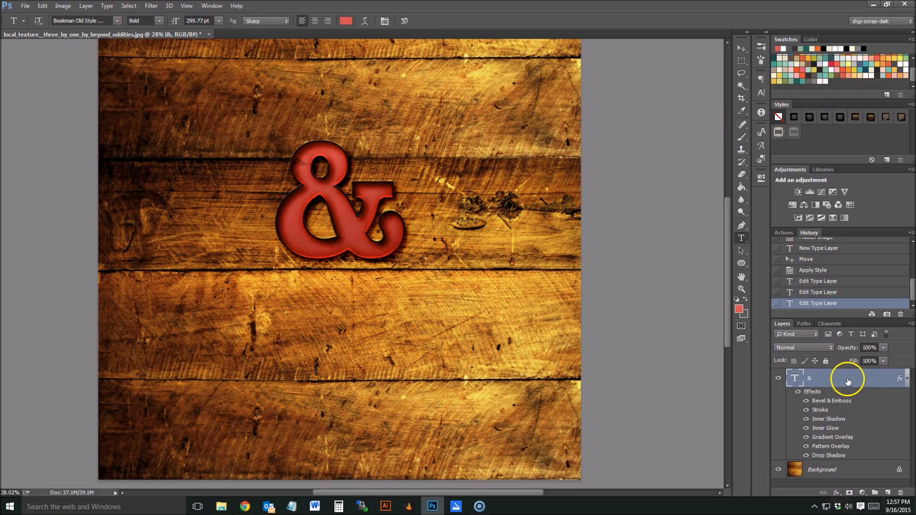
Apply the fifth preset layer style to the ampersand and recolour its selected text a pale beige
left_click(841, 117)
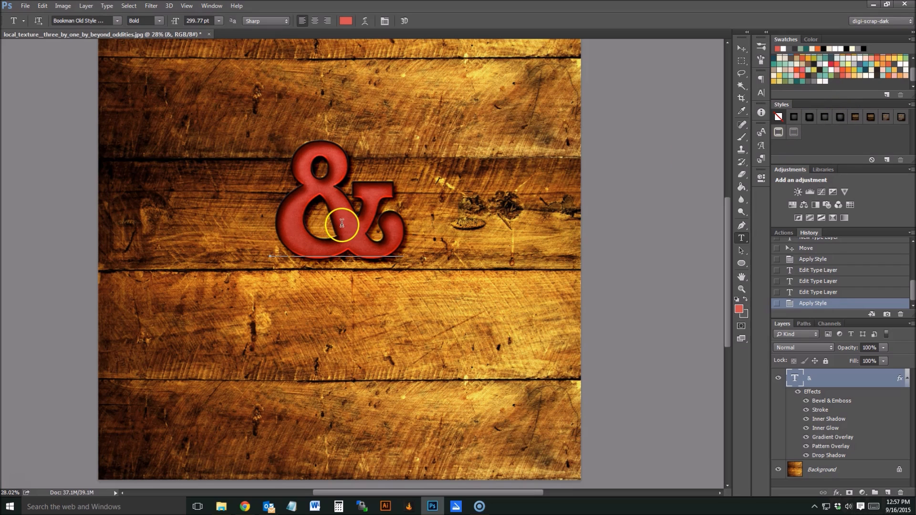
double_click(272, 221)
left_click(739, 308)
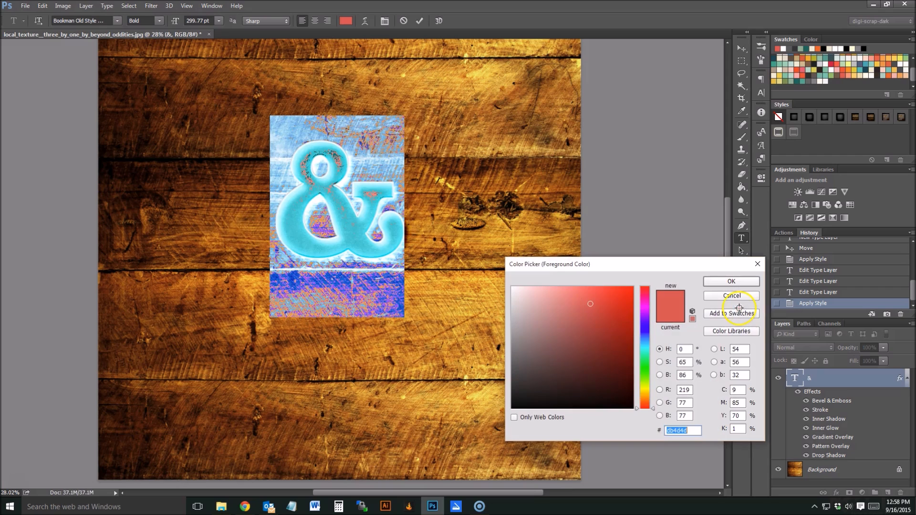
left_click(645, 395)
left_click(543, 319)
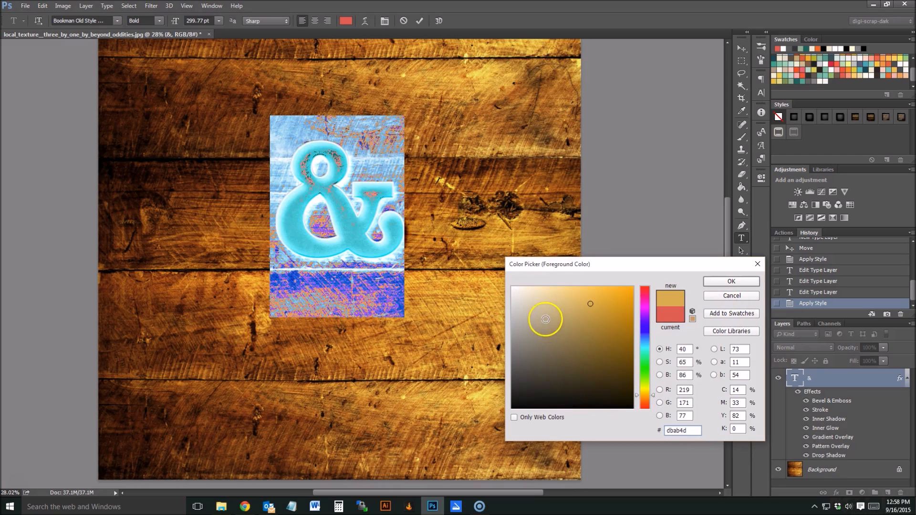
left_click(530, 316)
left_click_drag(532, 304, 533, 318)
left_click(726, 287)
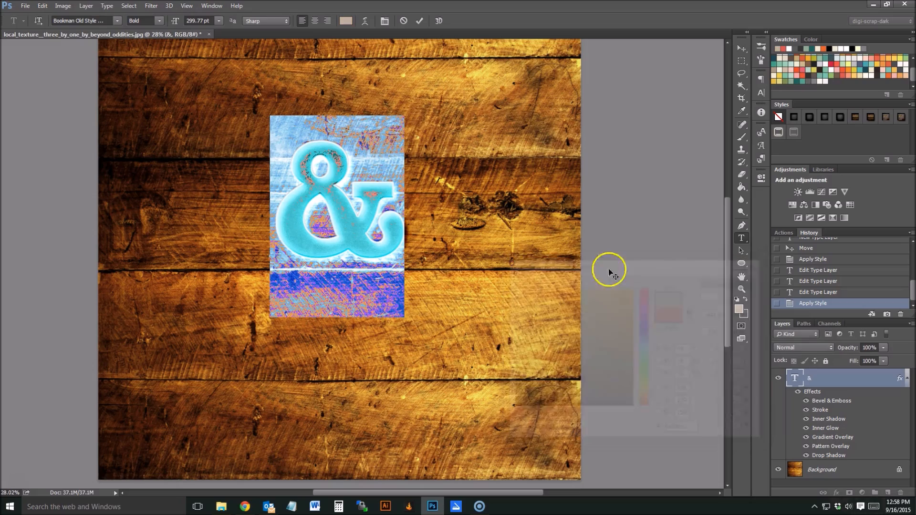
scroll(326, 230, "up", 3)
scroll(326, 230, "up", 5)
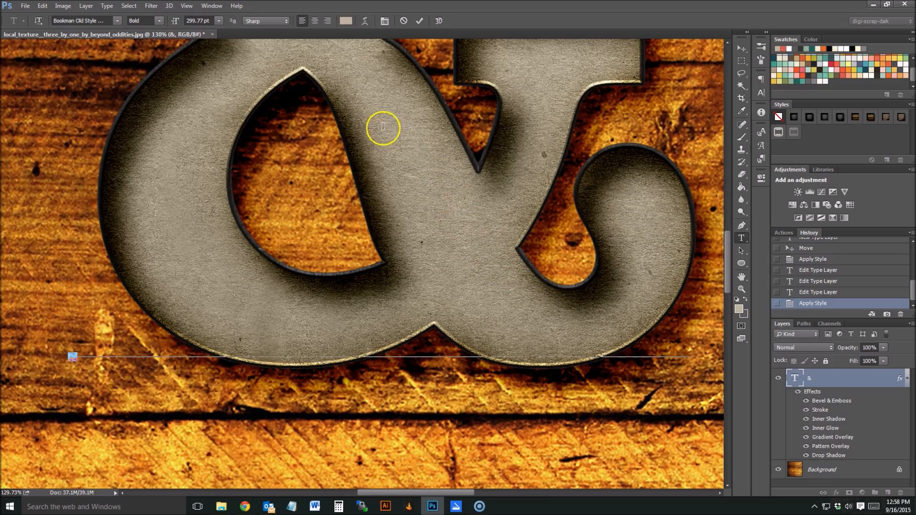
scroll(458, 227, "down", 4)
scroll(457, 227, "down", 3)
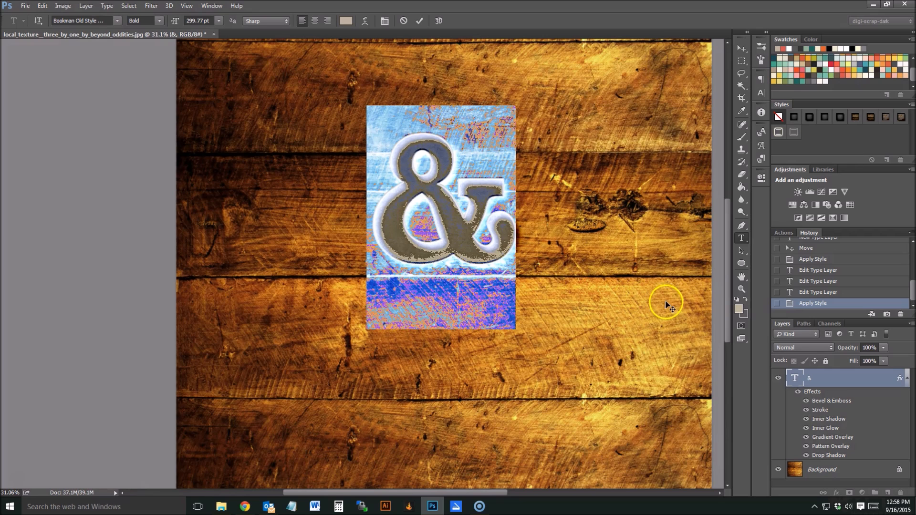
Commit the ampersand's text edit and apply the Marquee - Rustic Wood - Shadow preset style to it
left_click(476, 232)
left_click(857, 382)
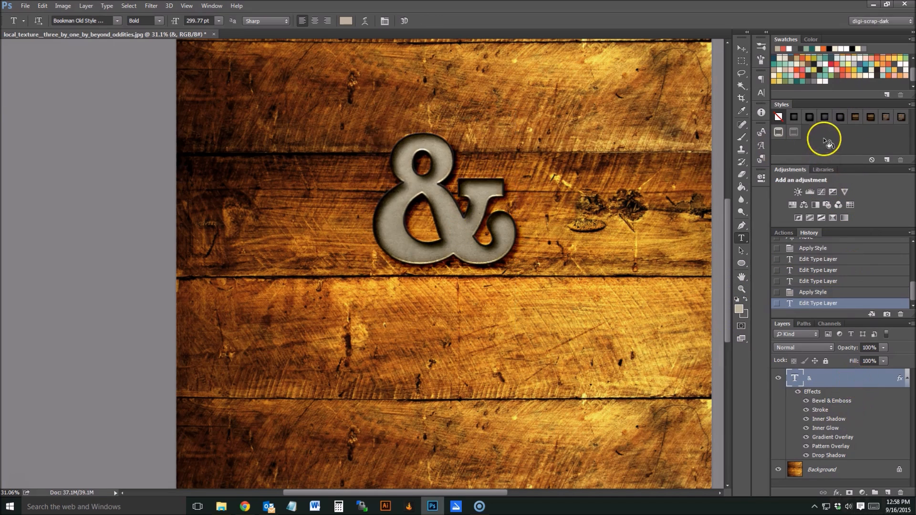
left_click(870, 118)
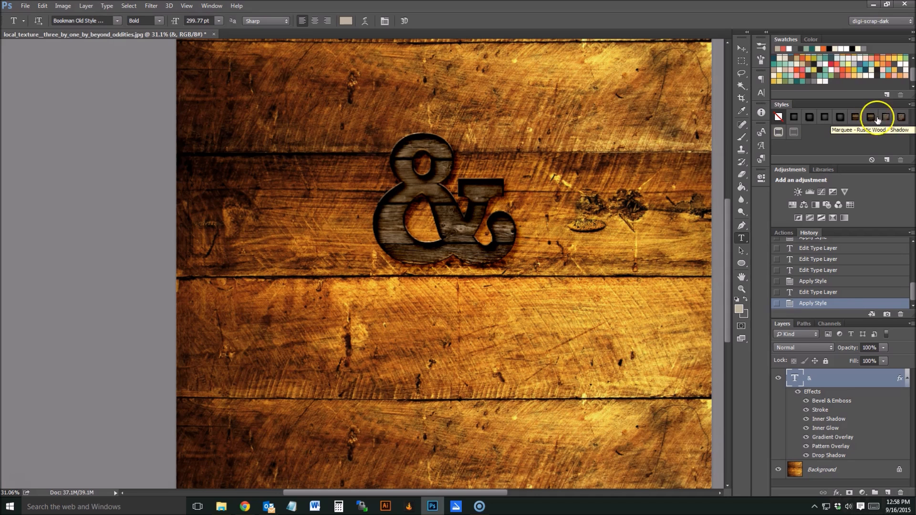
Apply the rusted metal preset style in the last slot of the first row to the ampersand and reposition it slightly on the wood
left_click(905, 120)
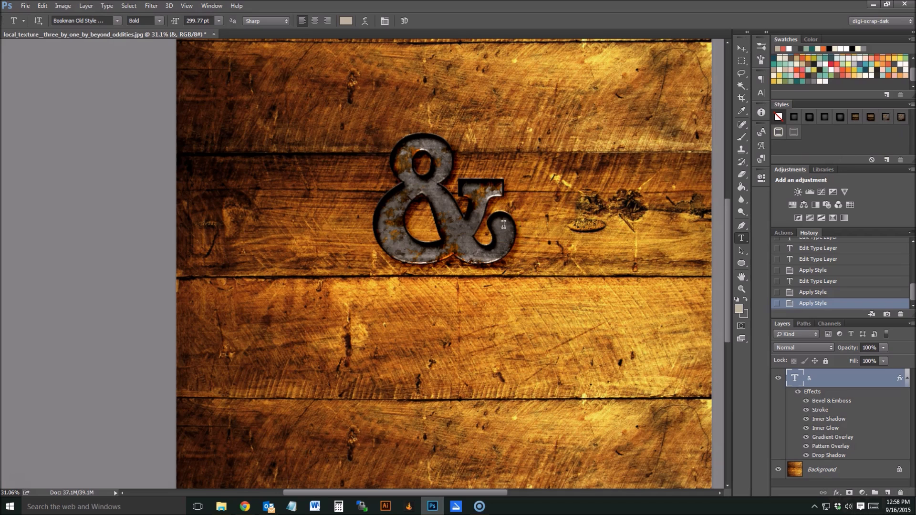
left_click(429, 250)
left_click_drag(511, 327, 548, 363)
left_click(743, 50)
scroll(432, 222, "down", 3)
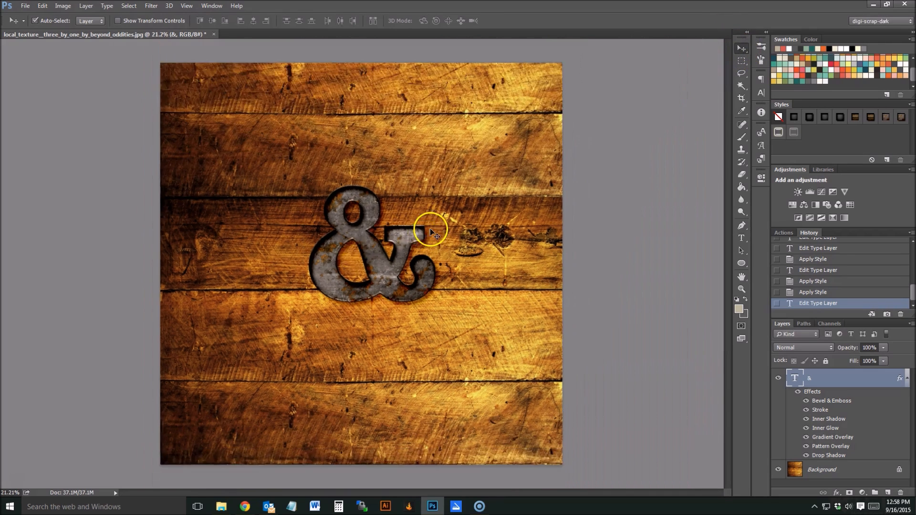
mouse_move(372, 272)
left_mouse_down()
mouse_move(409, 299)
mouse_move(471, 387)
mouse_move(388, 269)
mouse_move(373, 290)
mouse_move(375, 281)
left_mouse_up()
left_click_drag(366, 264, 353, 270)
Add a new empty layer above the ampersand and switch to the Brush tool
scroll(353, 270, "up", 3)
scroll(353, 270, "up", 1)
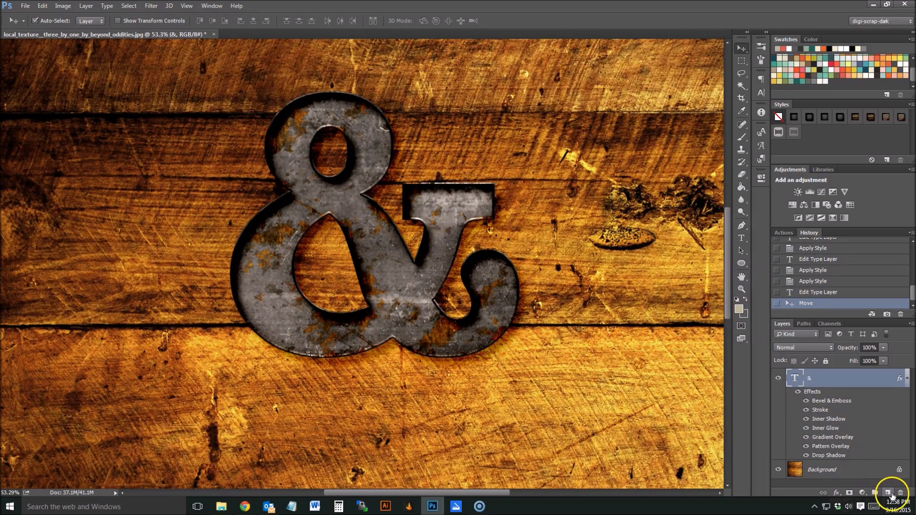
left_click(889, 493)
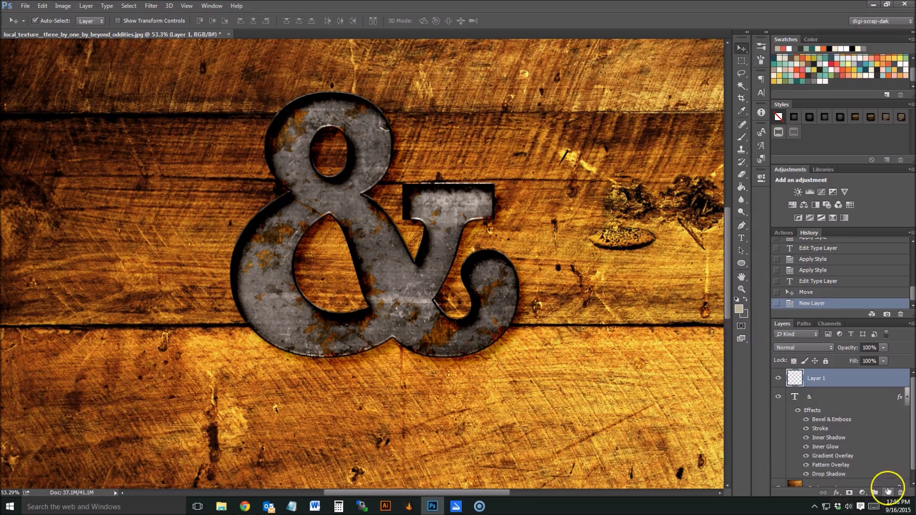
left_click(743, 138)
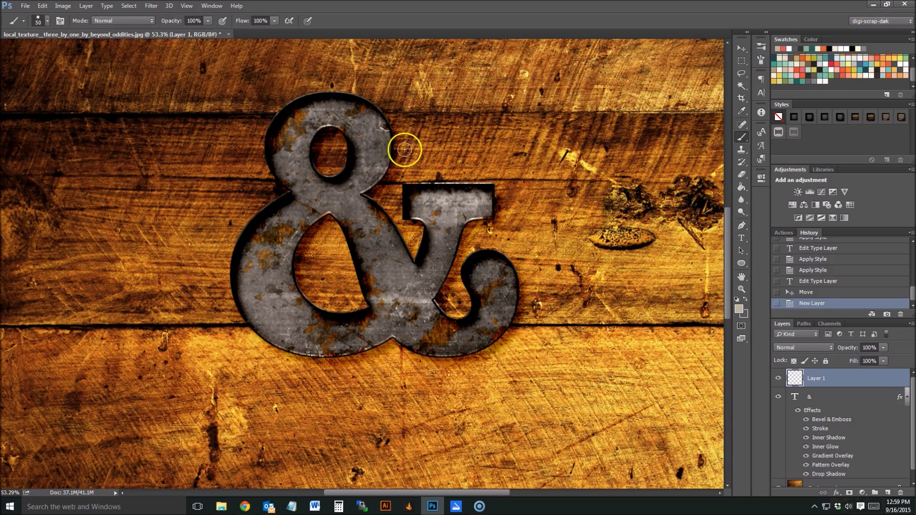
Set the foreground colour to pale cream (#fff2d9) and paint one round 50 px dot above the hole of the ampersand's upper loop
left_click(738, 308)
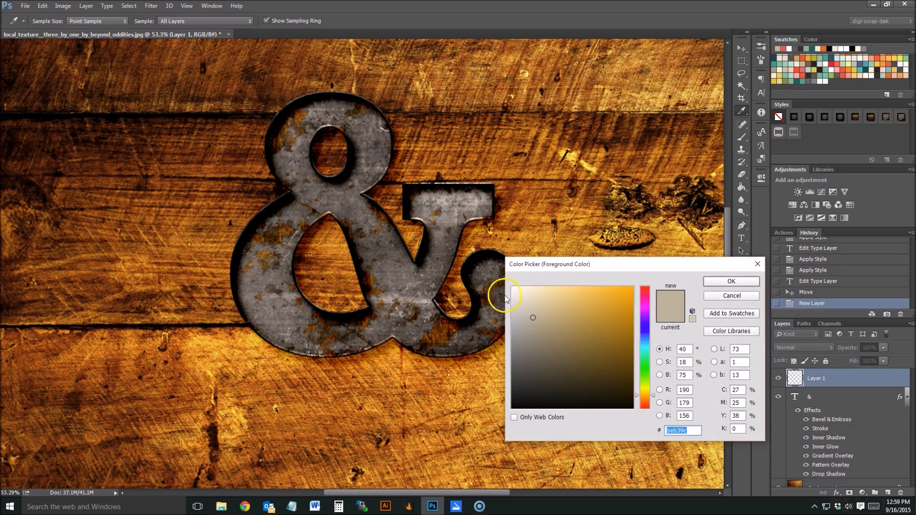
left_click_drag(524, 294, 526, 275)
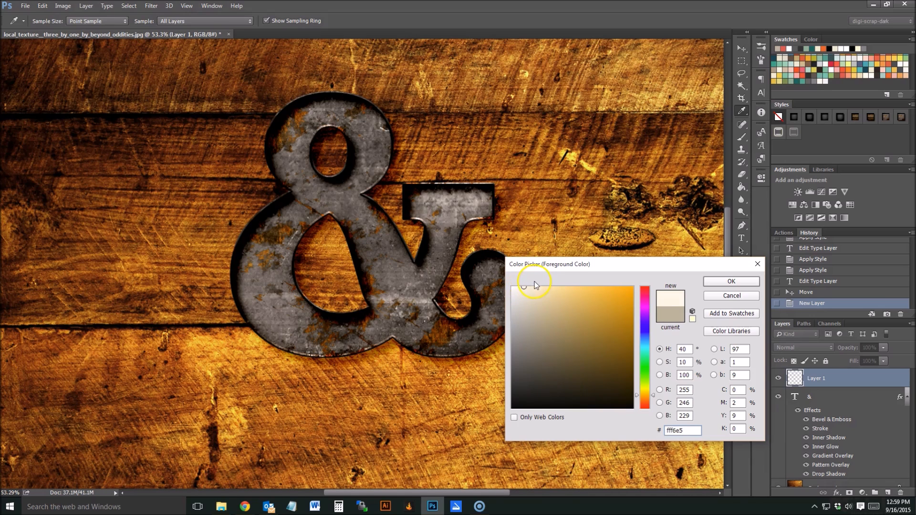
left_click(531, 286)
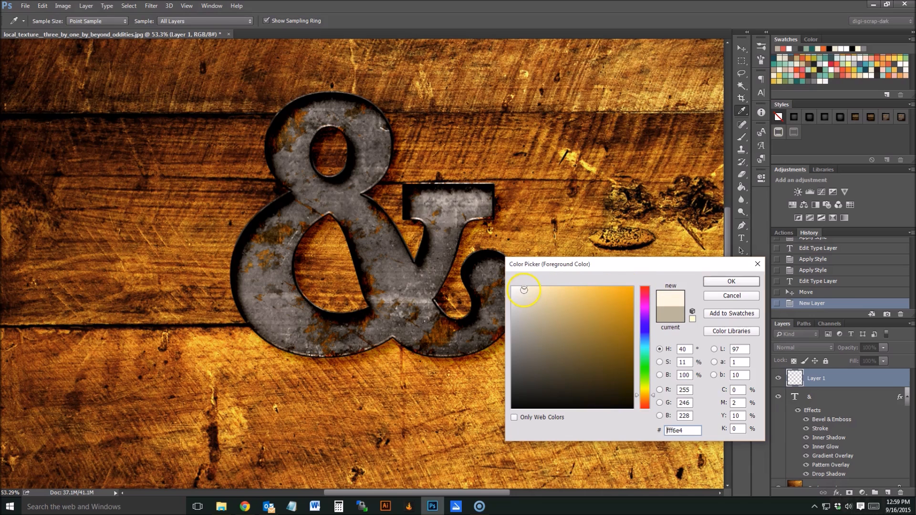
left_click_drag(605, 291, 610, 273)
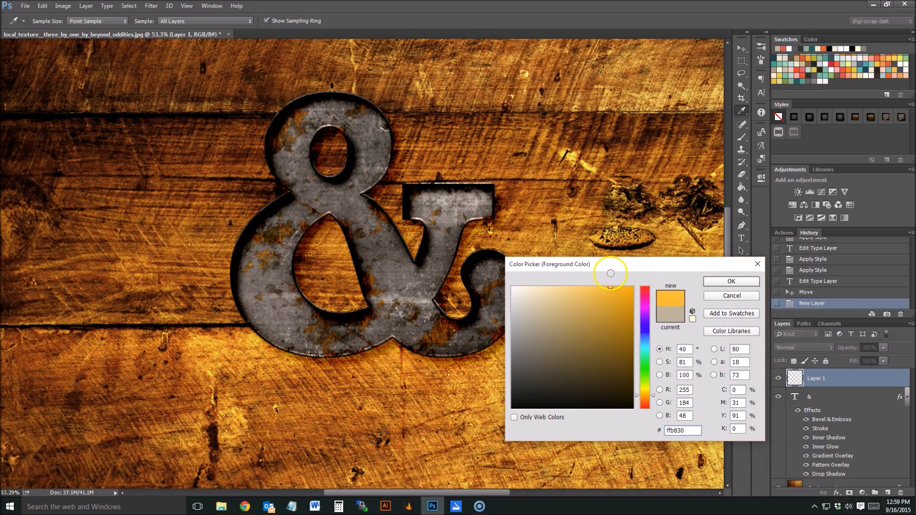
left_click_drag(530, 294, 530, 282)
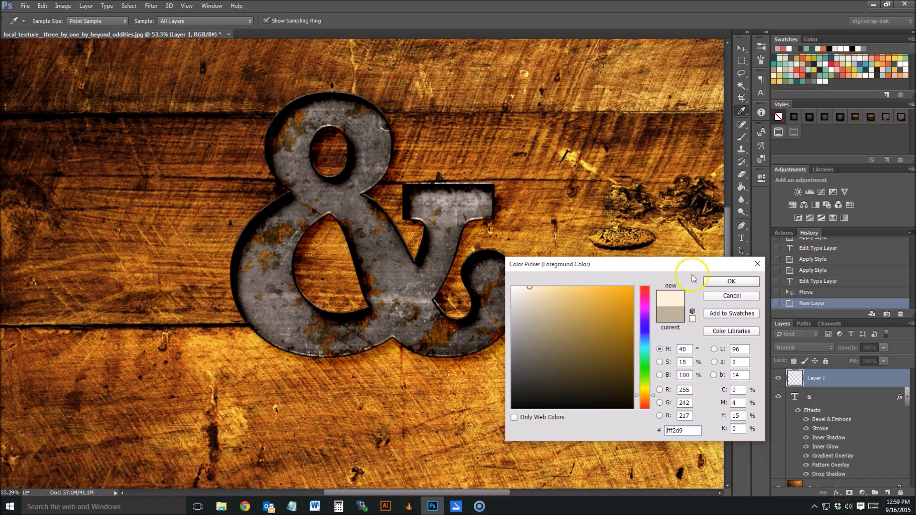
key("b")
left_click(719, 284)
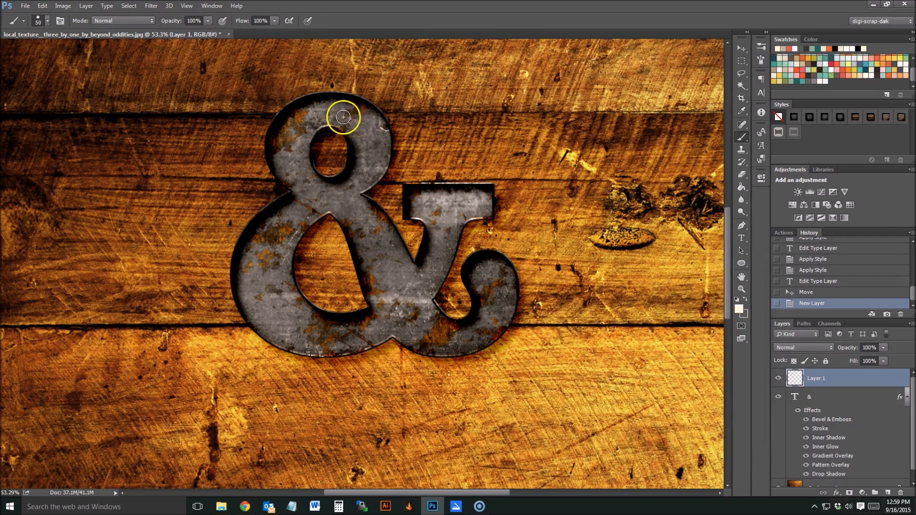
left_click(332, 112)
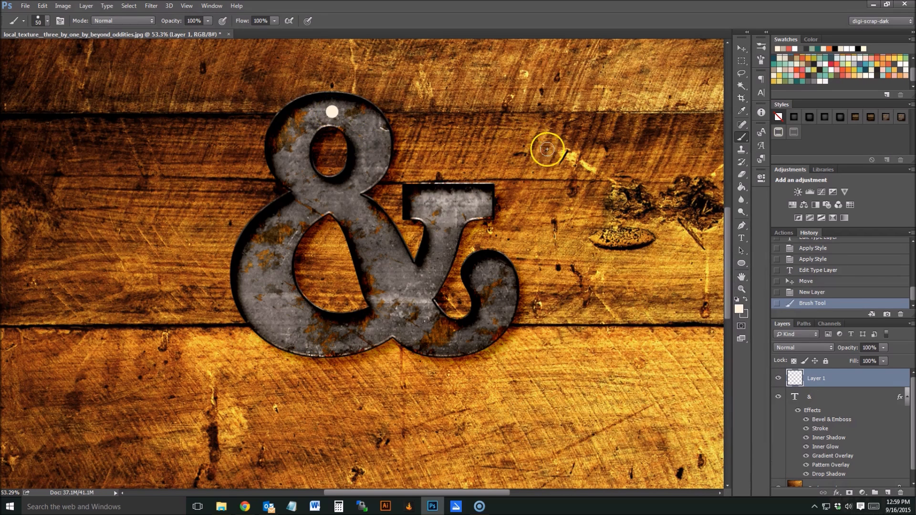
Set the foreground colour to orange (#ffb628) and paint a dot on the right side of the ampersand's upper loop
left_click(740, 313)
left_click_drag(587, 292, 614, 277)
left_click(720, 281)
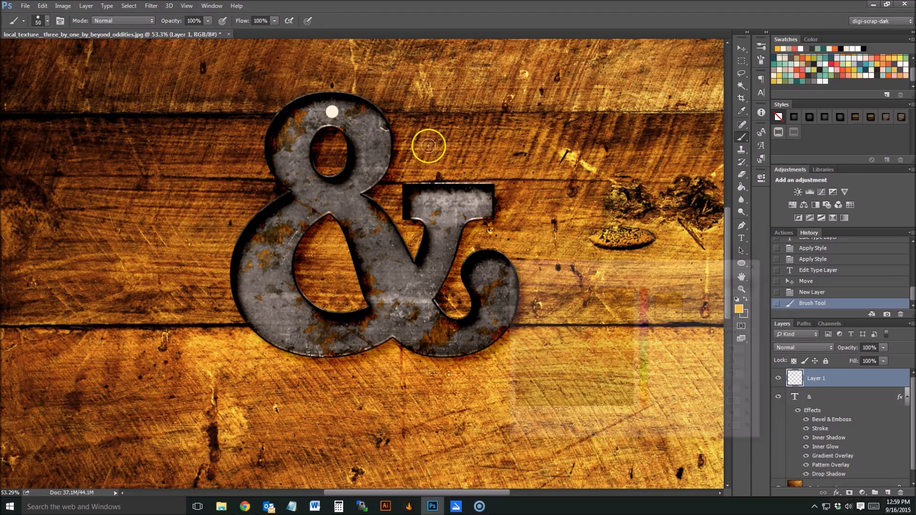
left_click(375, 148)
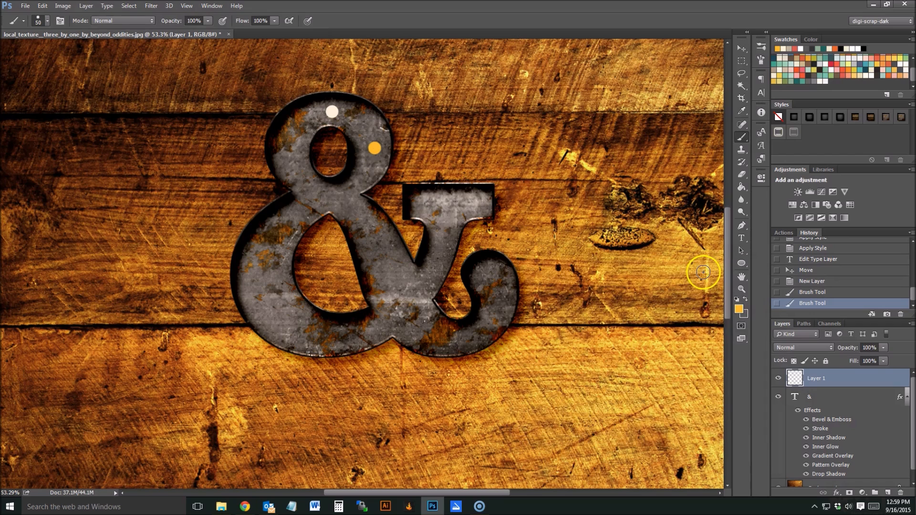
Try both light-bulb preset styles on Layer 1 in turn, returning to the first one
left_click(778, 132)
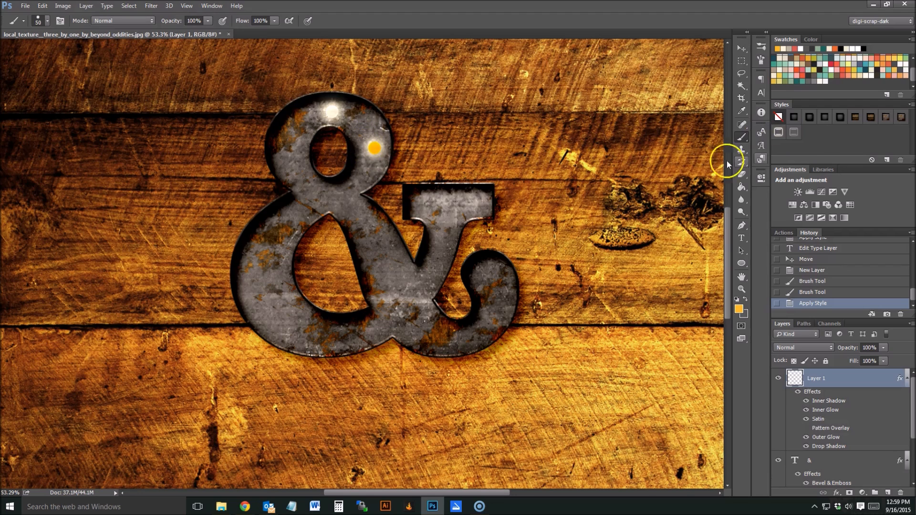
left_click(793, 132)
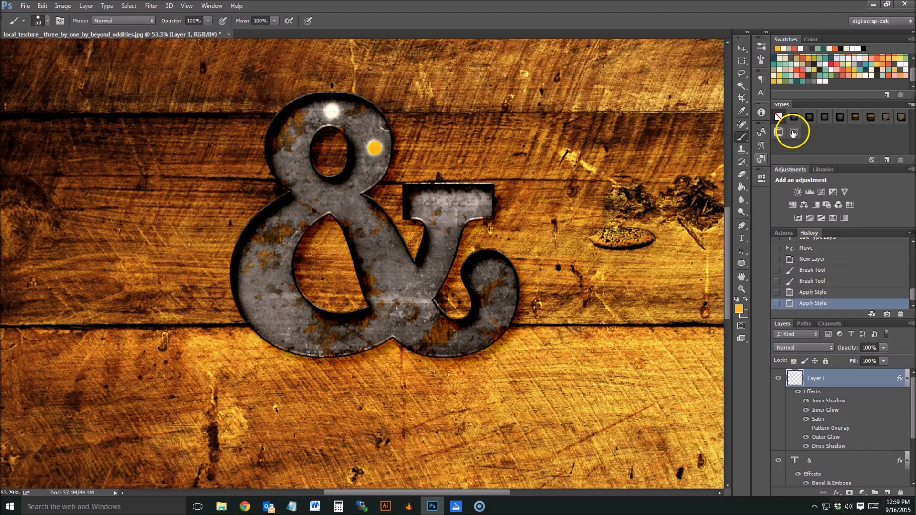
left_click(778, 132)
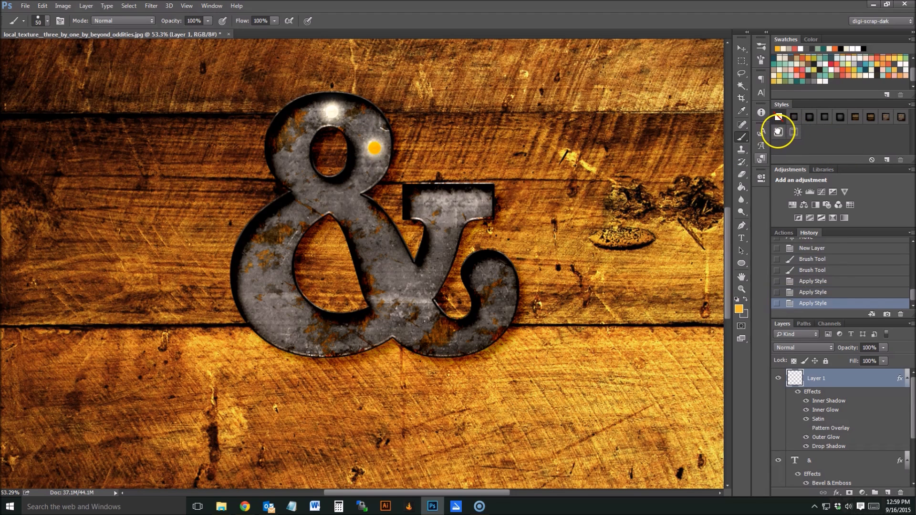
Step back through the history to the first brush dot, undoing the bulb styles and the orange dot
left_click(825, 292)
left_click(822, 281)
left_click(826, 270)
left_click(815, 260)
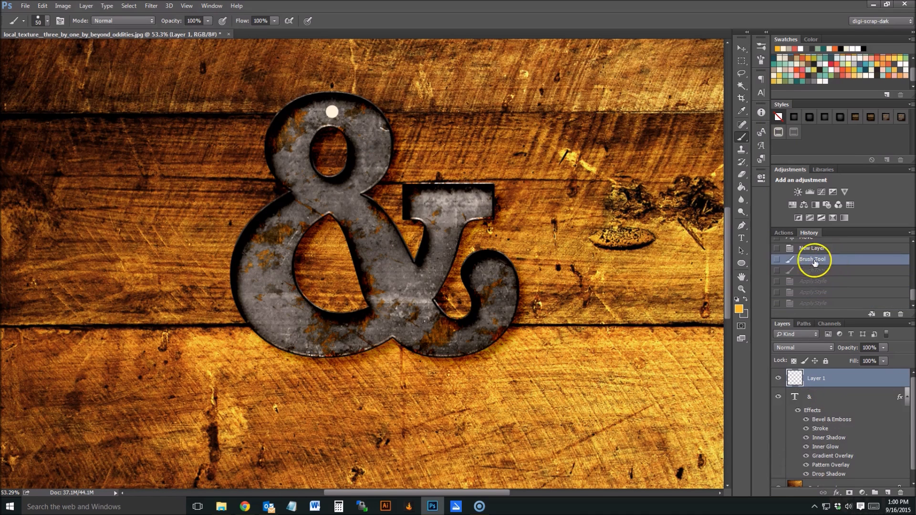
Set the foreground colour to pale pink (#ffd1f9) and paint a dot on the left side of the ampersand's upper loop
left_click(738, 309)
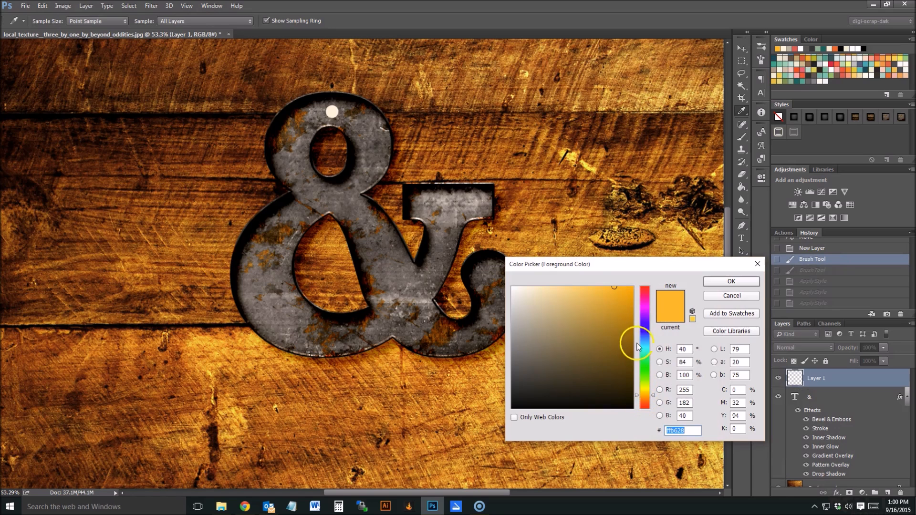
left_click(645, 304)
left_click(530, 285)
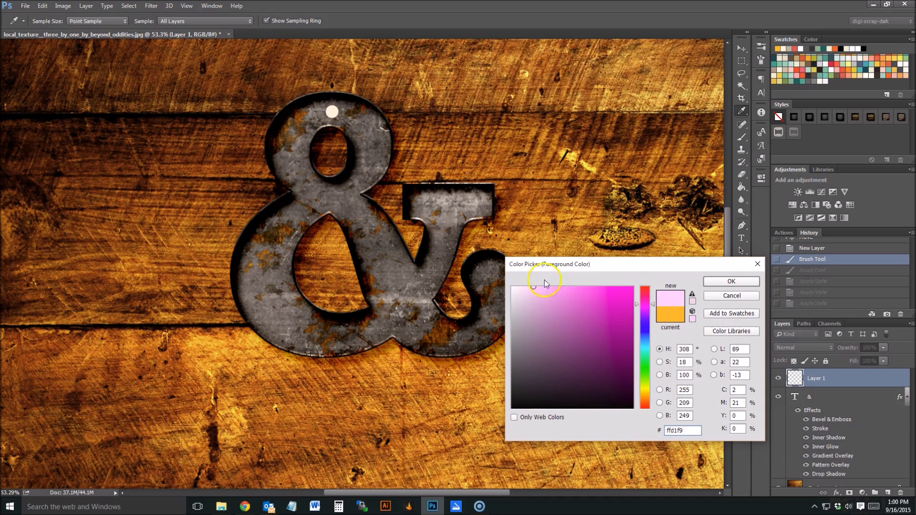
left_click(731, 282)
left_click(292, 136)
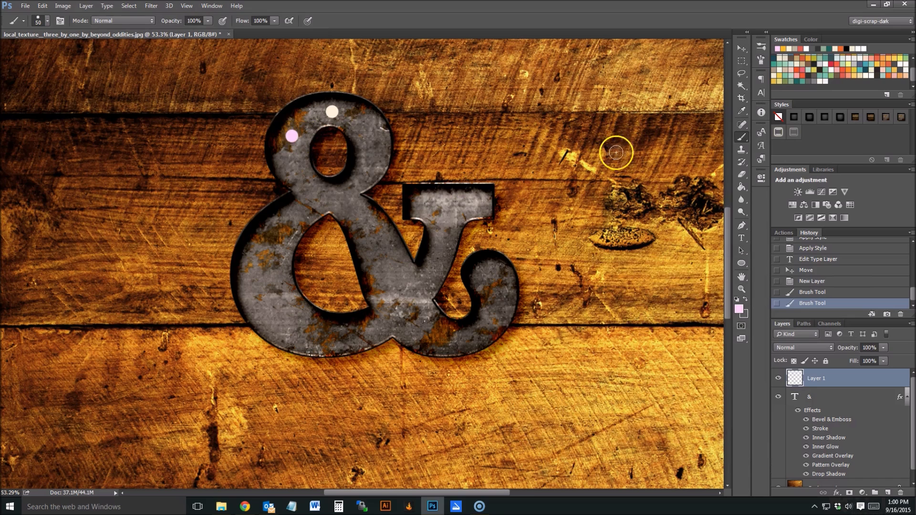
Try the light-bulb preset styles on the cream and pink dots, and revert the history to the unstyled dots
left_click(792, 133)
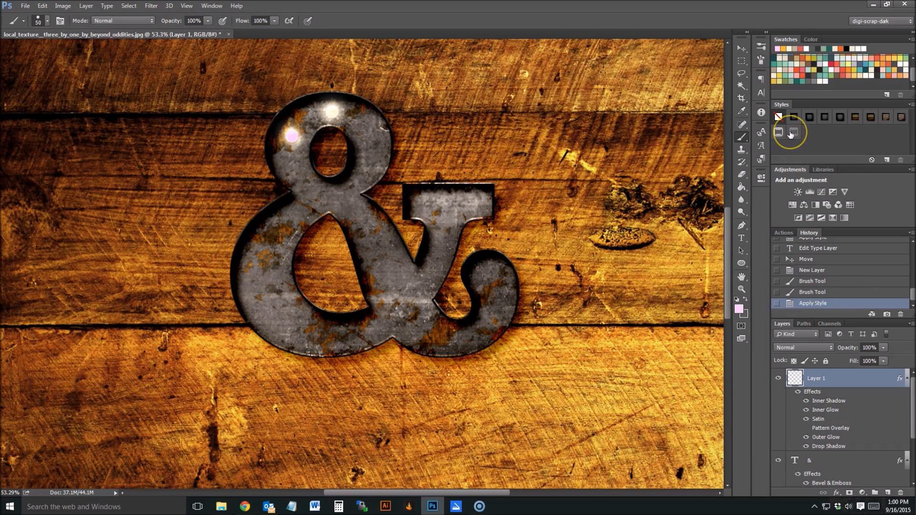
left_click(791, 135)
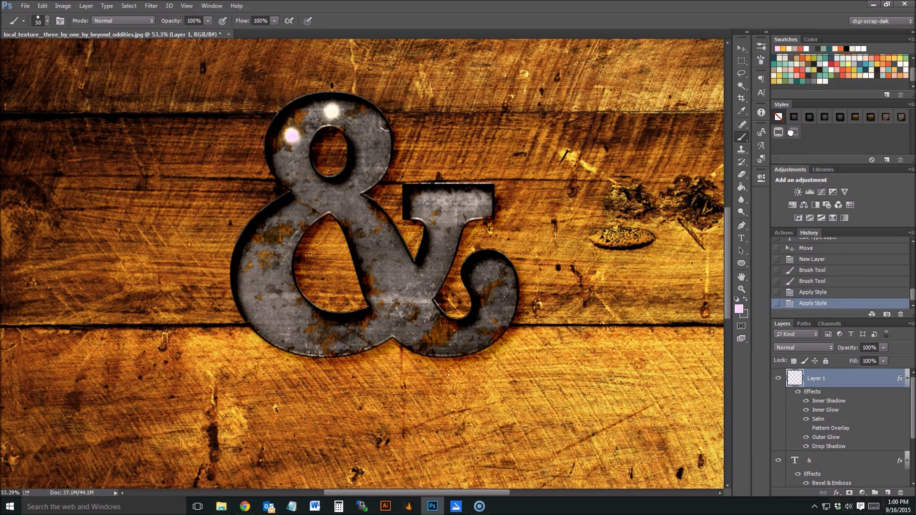
left_click(815, 291)
left_click(815, 281)
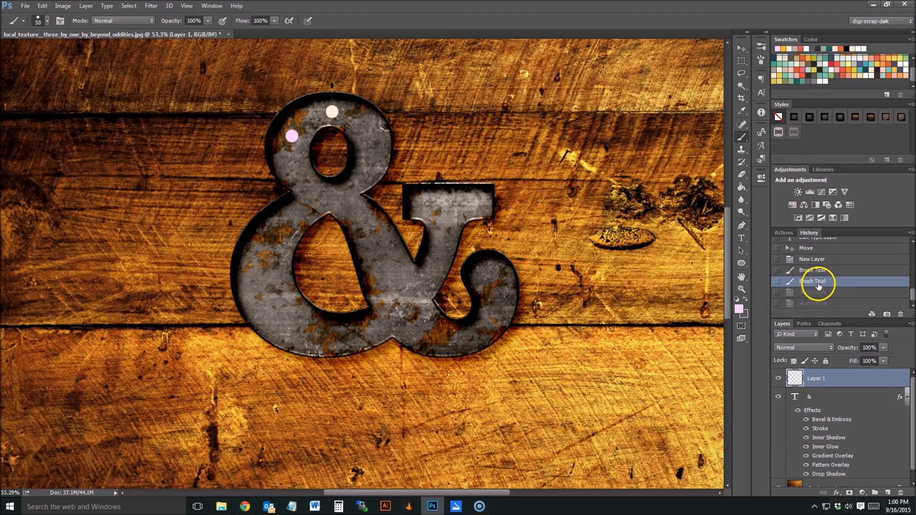
Sample the cream dot as the foreground colour and undo the pink dot through the history
left_click(739, 309)
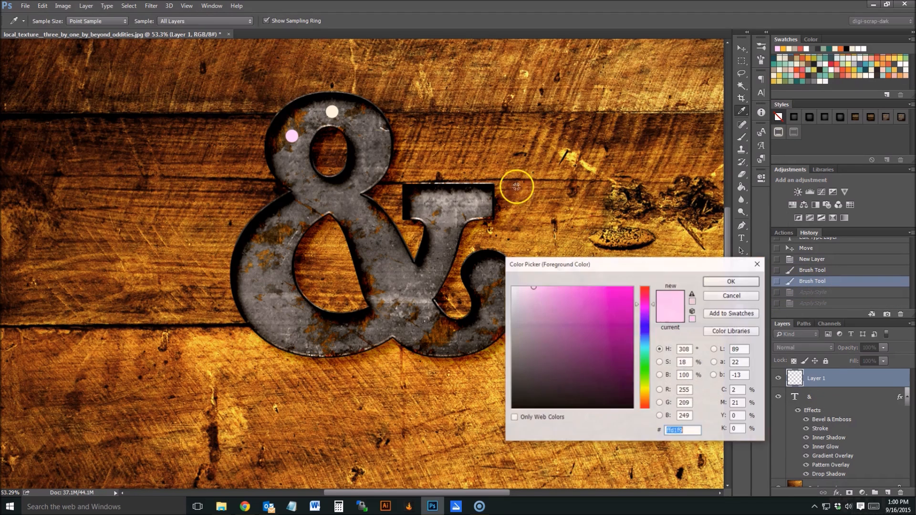
left_click(333, 111)
left_click(755, 281)
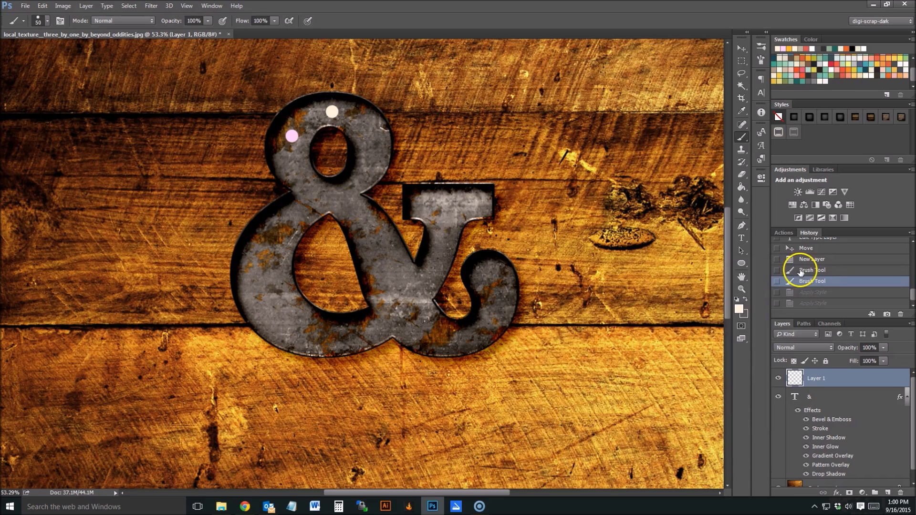
left_click(798, 269)
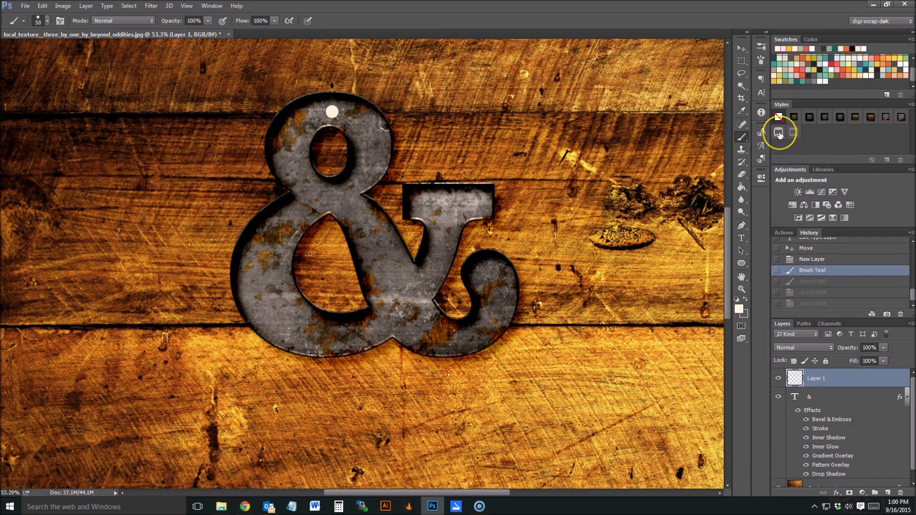
Apply the first light-bulb style to the cream dot's layer and paint 13 more dots spaced along the ampersand's strokes
left_click(778, 133)
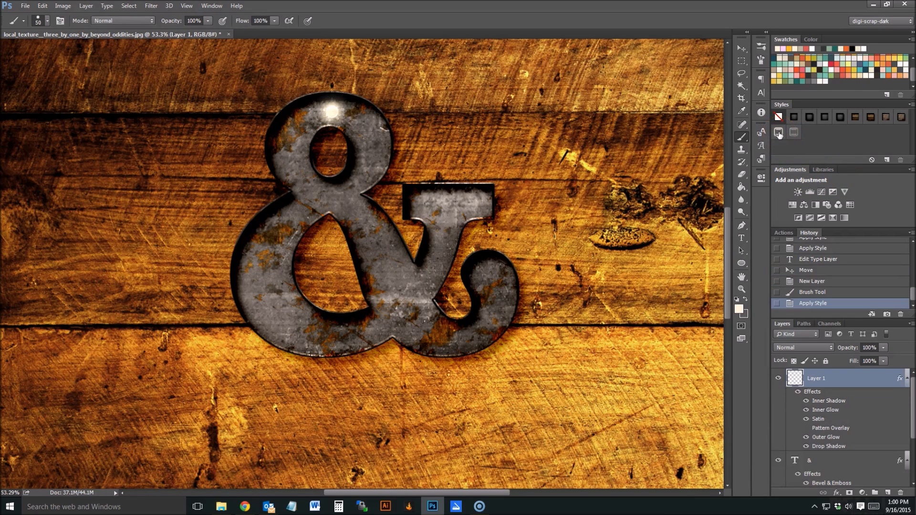
left_click(421, 202)
left_click(475, 203)
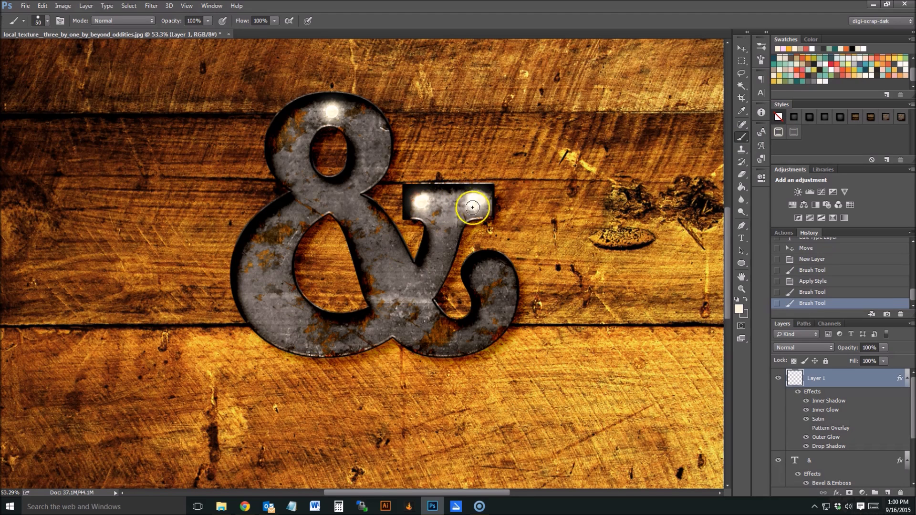
left_click(487, 273)
left_click(402, 304)
left_click(474, 335)
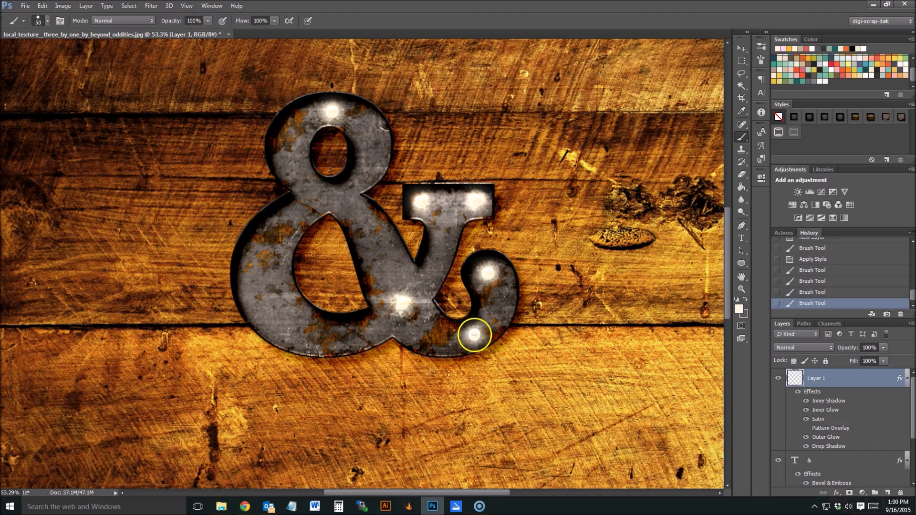
left_click(441, 256)
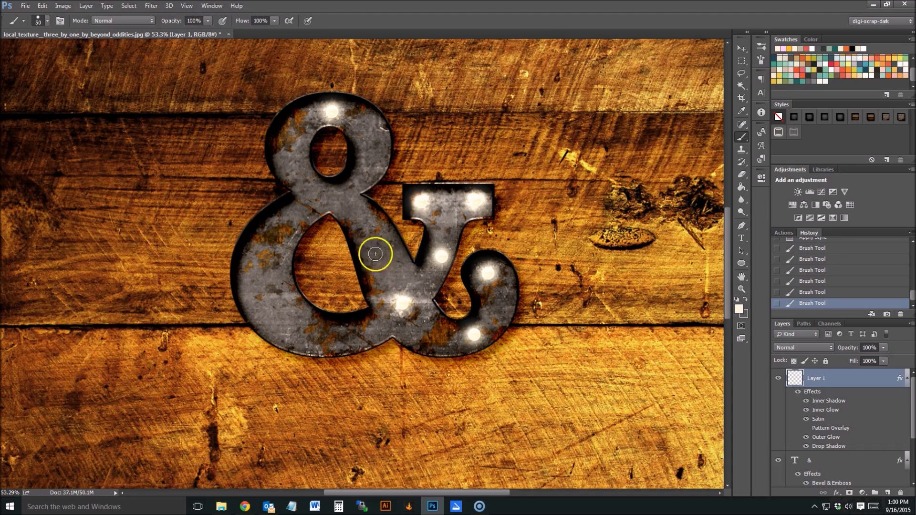
left_click(330, 199)
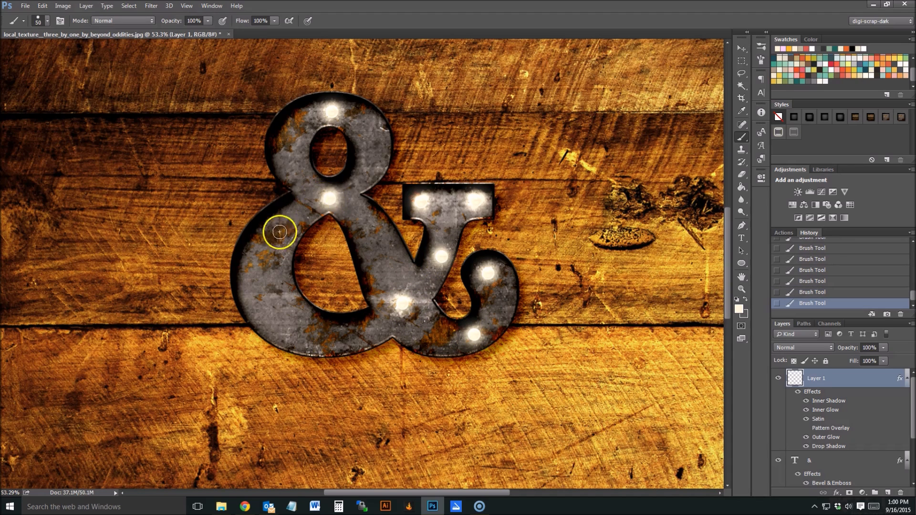
left_click(375, 246)
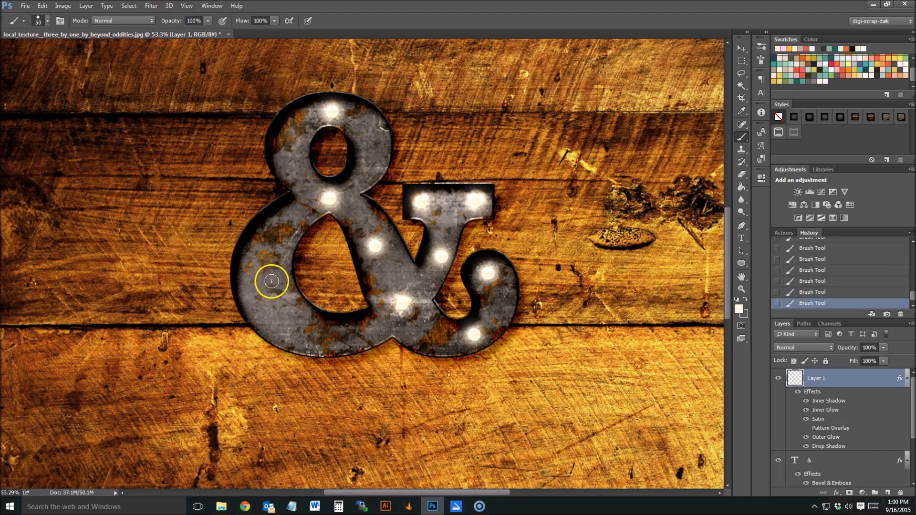
left_click(272, 294)
left_click(271, 243)
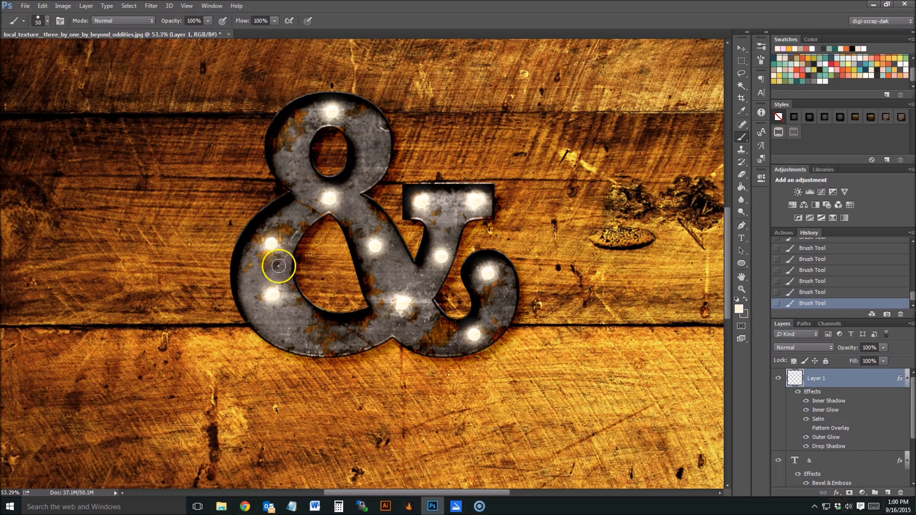
left_click(335, 335)
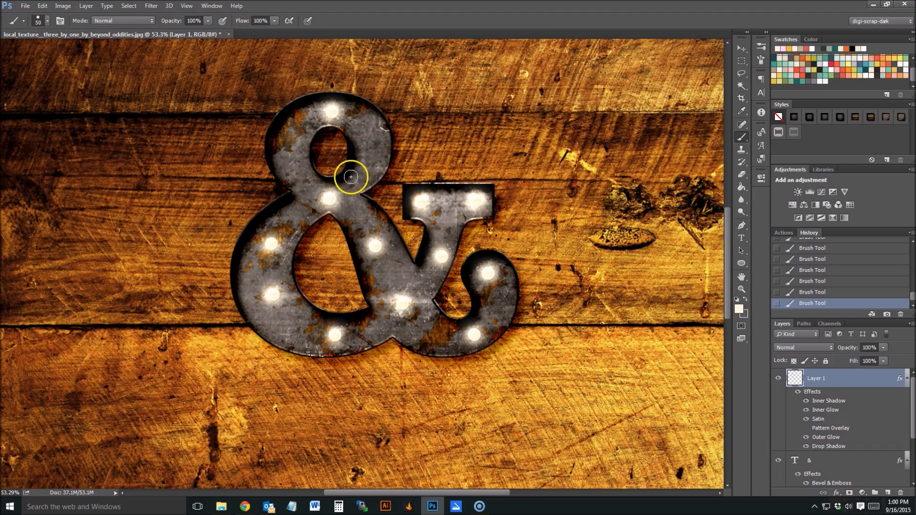
left_click(375, 145)
left_click(288, 145)
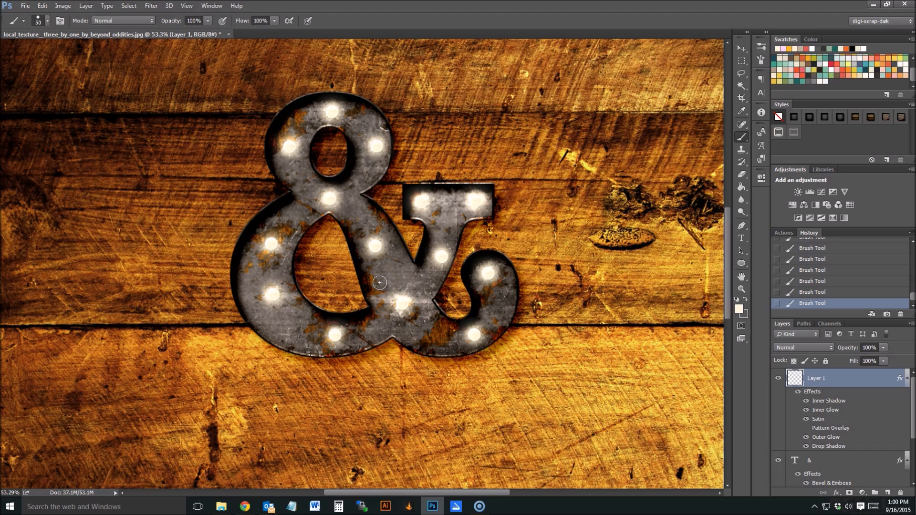
left_click(322, 316)
left_click(359, 305)
Rename the bulb dots' layer as Lights and collapse the effects lists of the Lights and ampersand layers
left_click(851, 461)
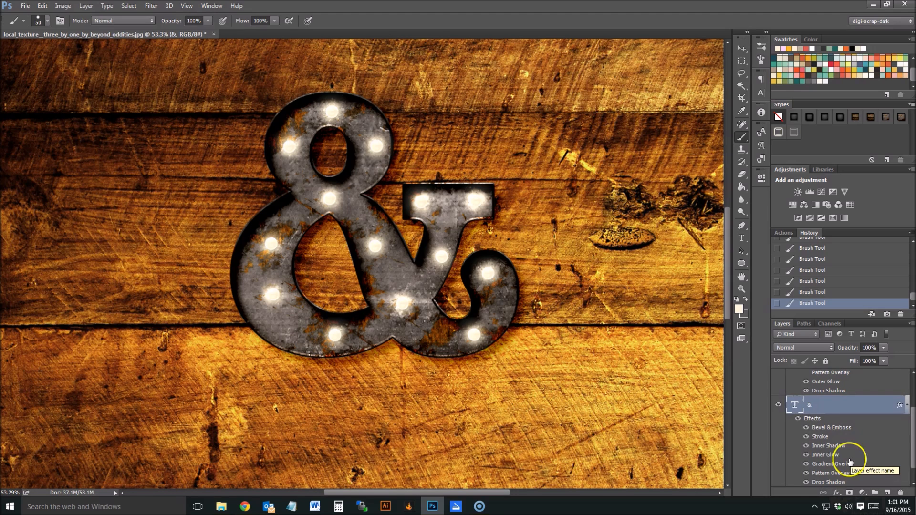
scroll(850, 456, "up", 3)
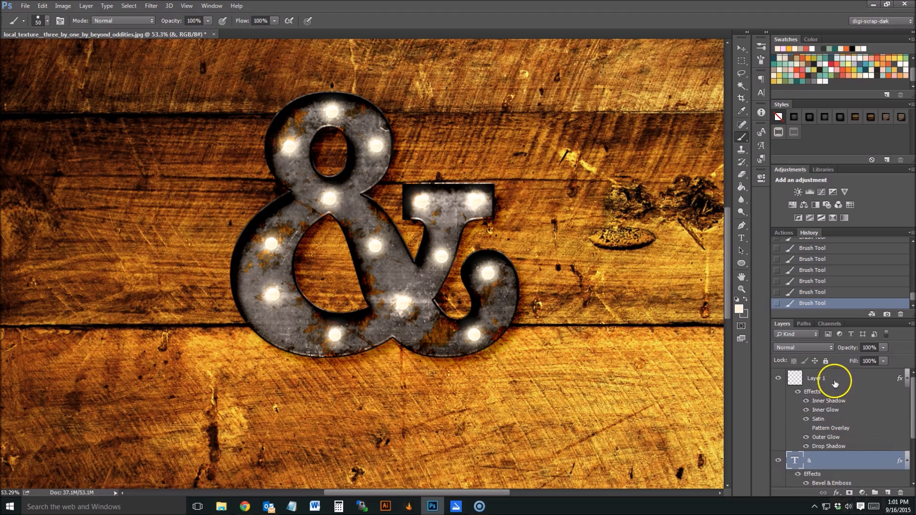
double_click(816, 378)
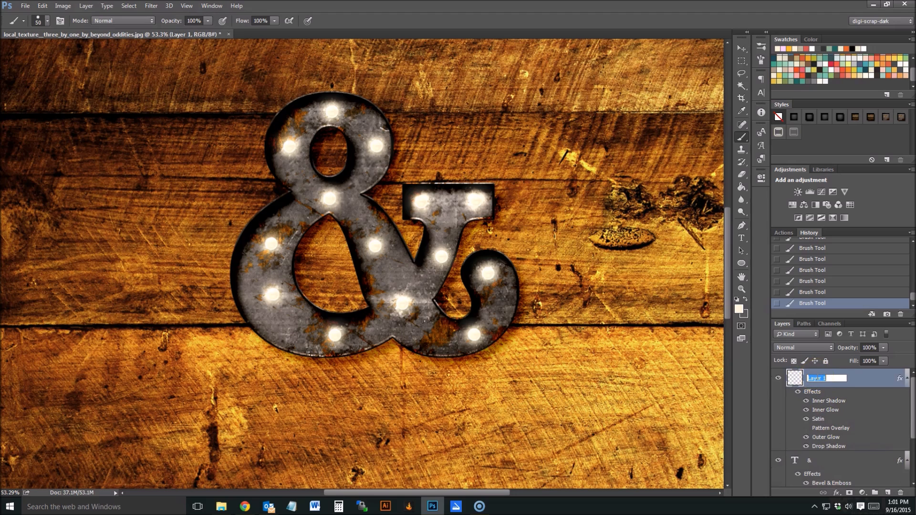
key("Return")
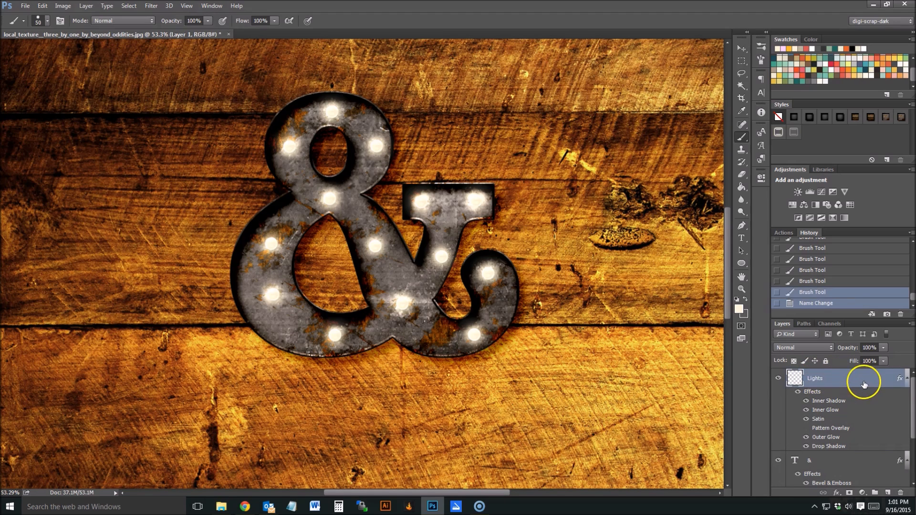
left_click(907, 380)
left_click(907, 397)
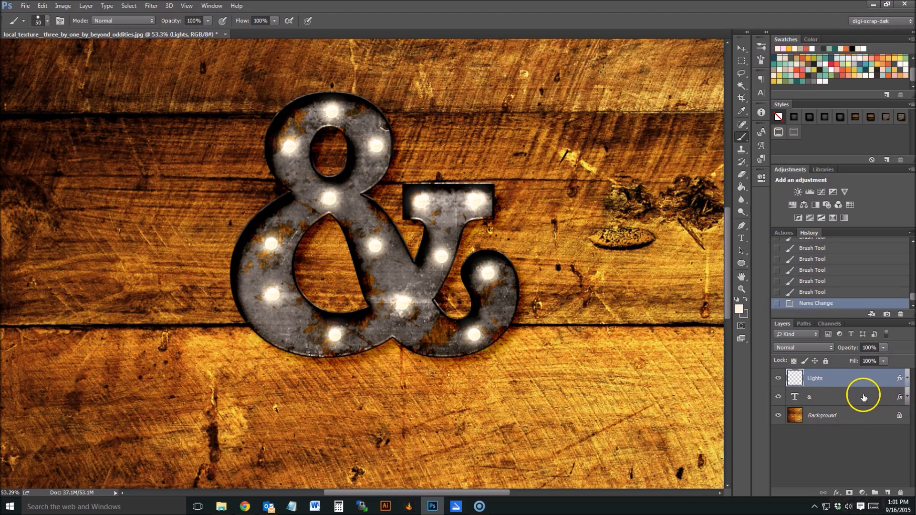
Add a new layer directly above the ampersand text layer and name it burst
left_click(863, 397)
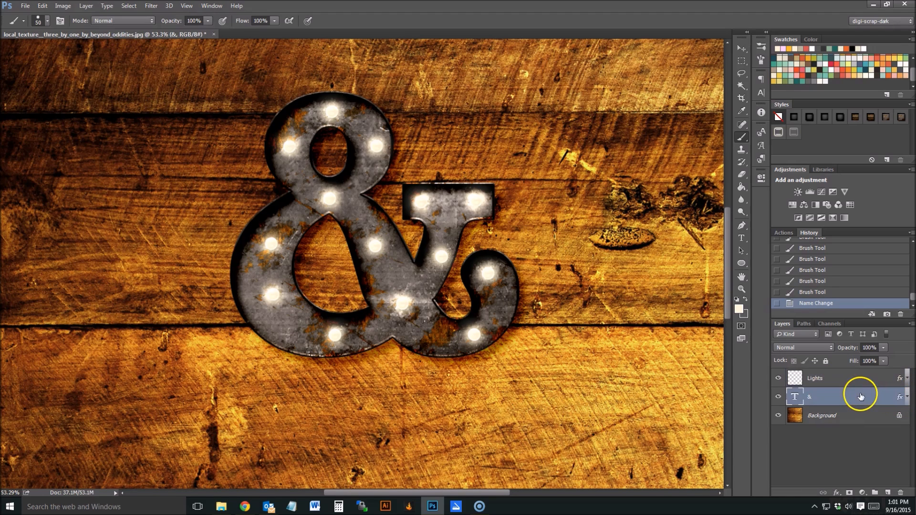
left_click(889, 493)
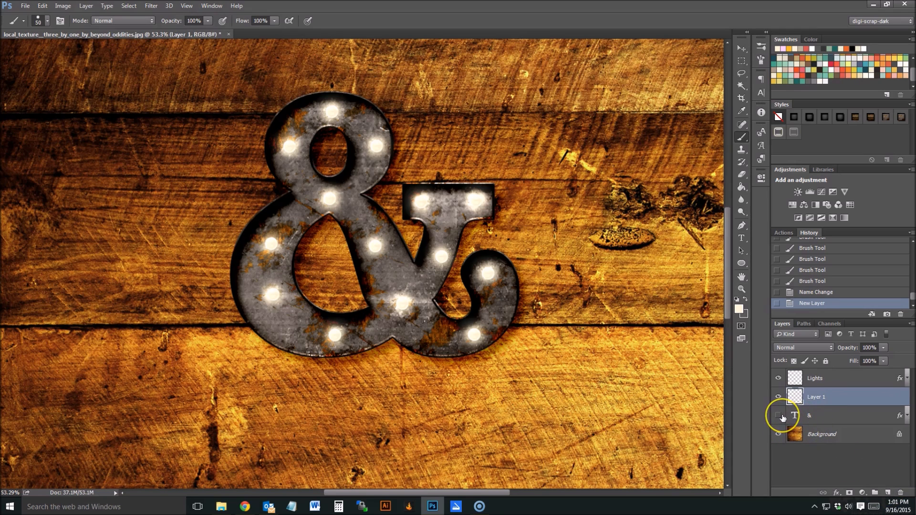
left_click(779, 416)
left_click(779, 415)
double_click(817, 397)
key("Return")
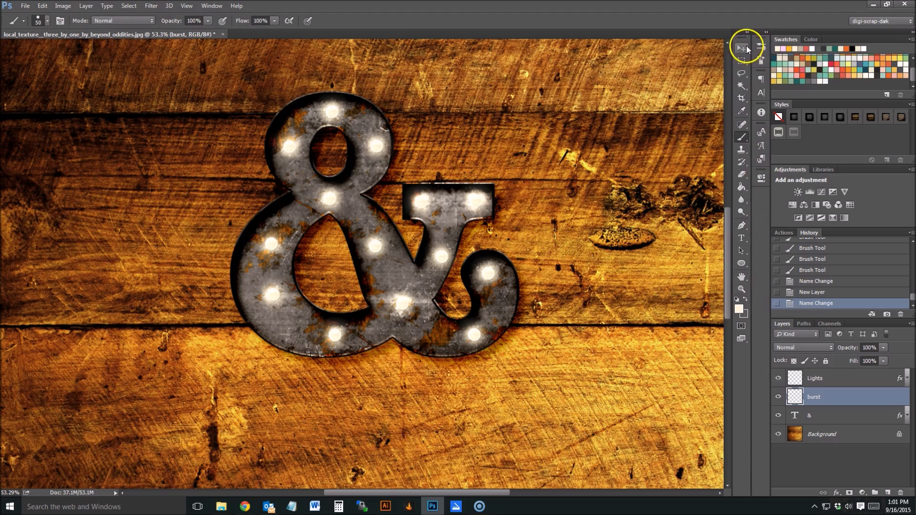
Choose the first of the three 200 px burst brushes at the end of the presets and stamp it over the ampersand's topmost bulb
left_click(763, 46)
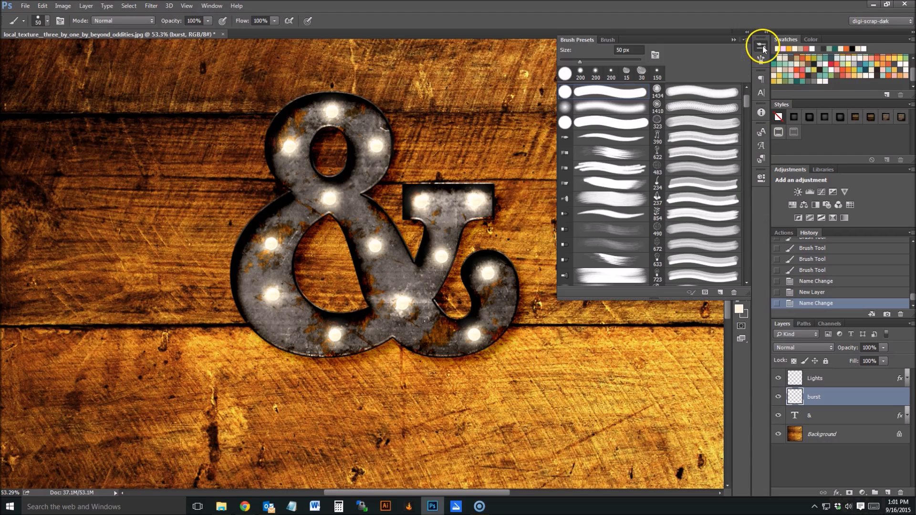
left_click_drag(746, 104, 744, 279)
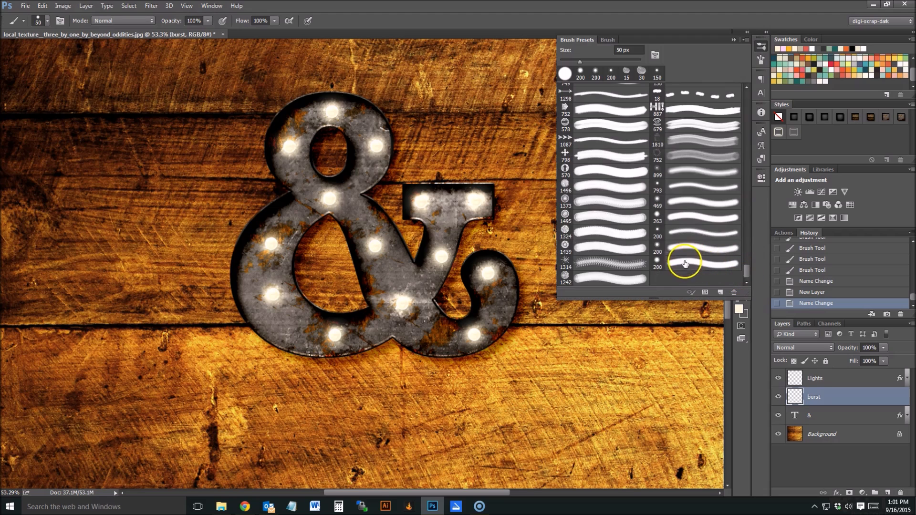
left_click(675, 232)
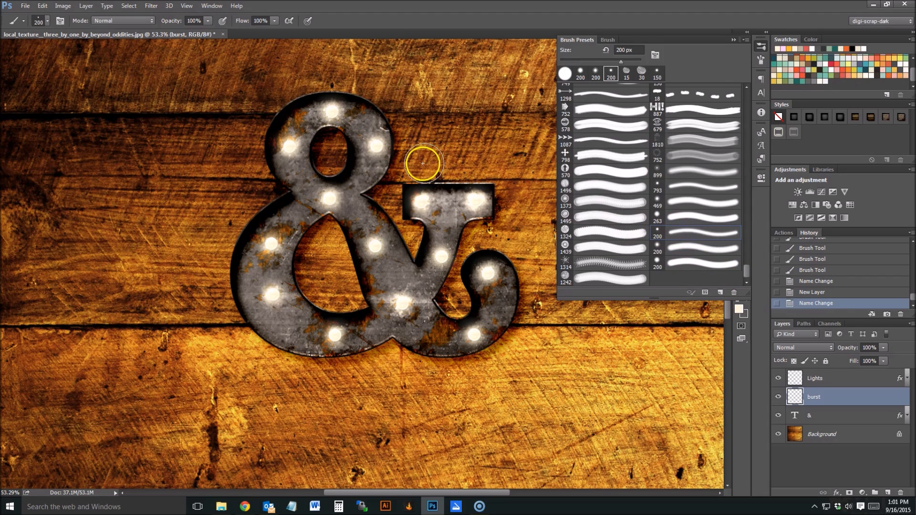
left_click(331, 112)
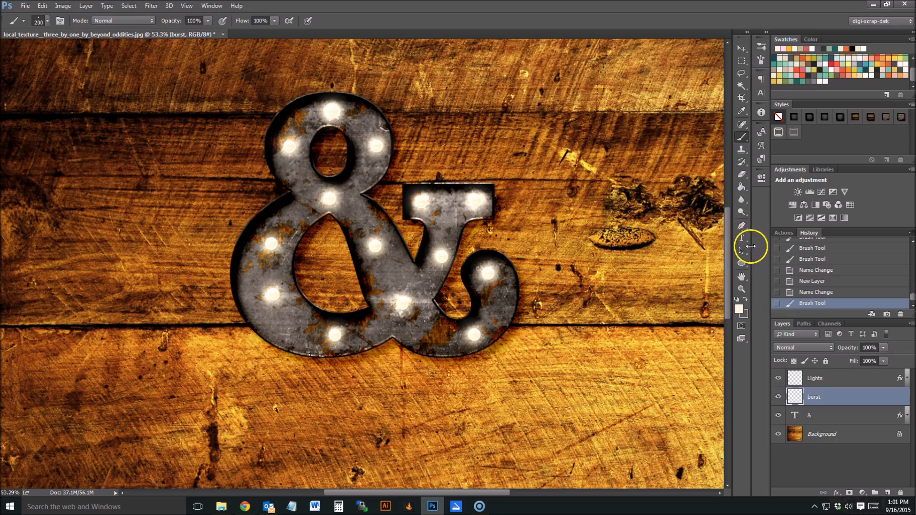
Stamp the other two 200 px burst brushes, one over the bulb below the upper loop and one over the hook's upper bulb
left_click(758, 46)
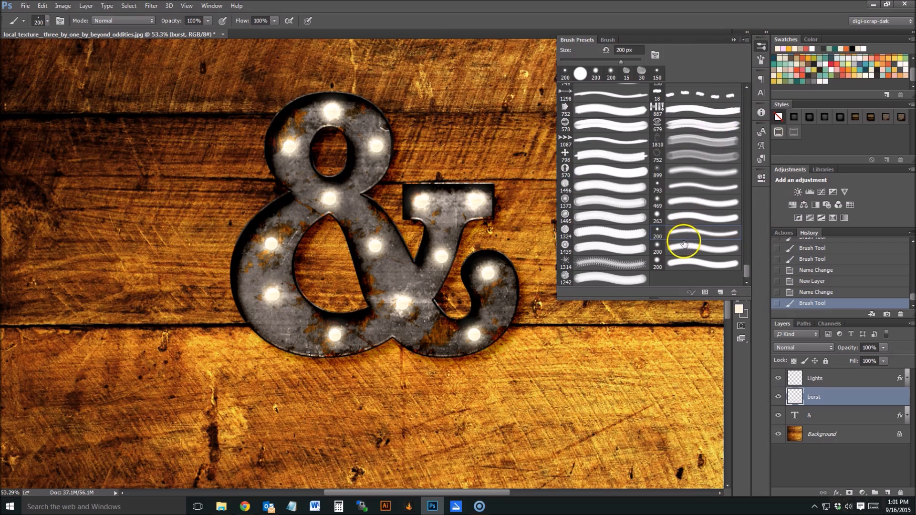
left_click(328, 199)
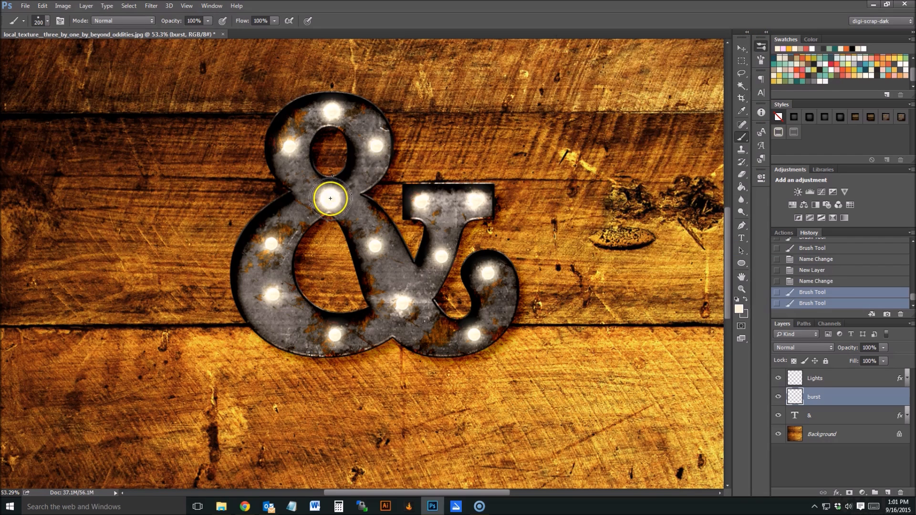
left_click(761, 47)
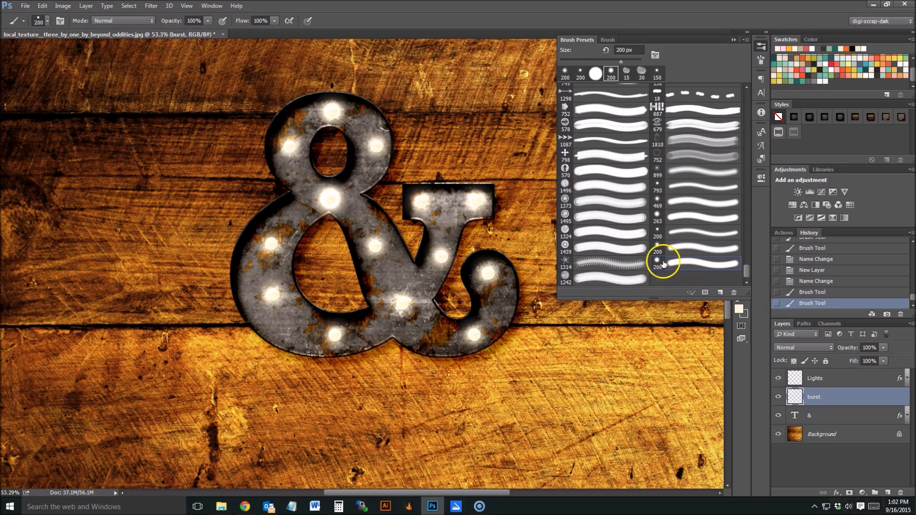
left_click(485, 270)
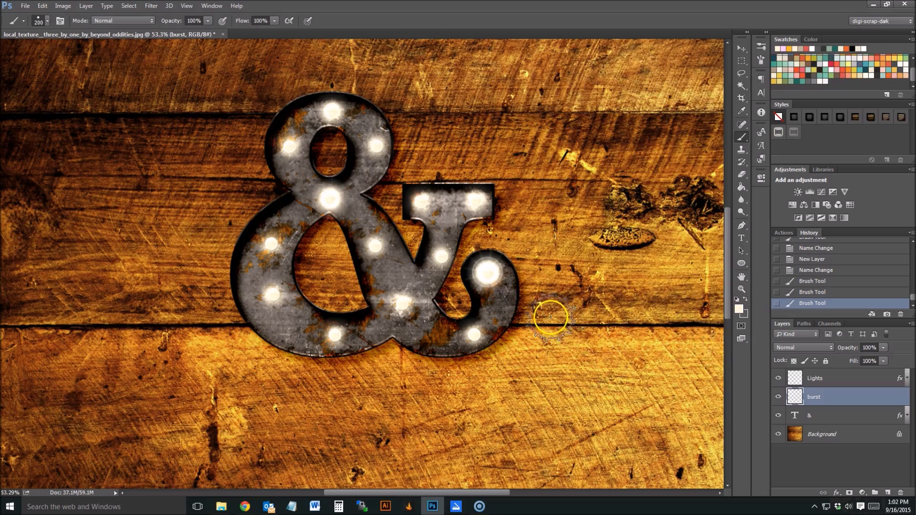
Examine the burst glows up close around the bulbs, and view the ampersand against the wood as a whole
scroll(549, 317, "up", 5)
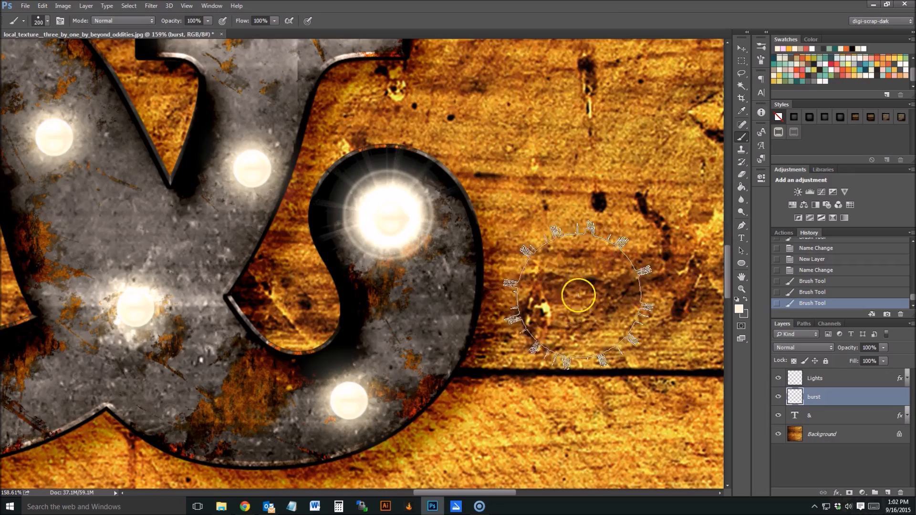
scroll(520, 327, "down", 1)
scroll(416, 352, "down", 3)
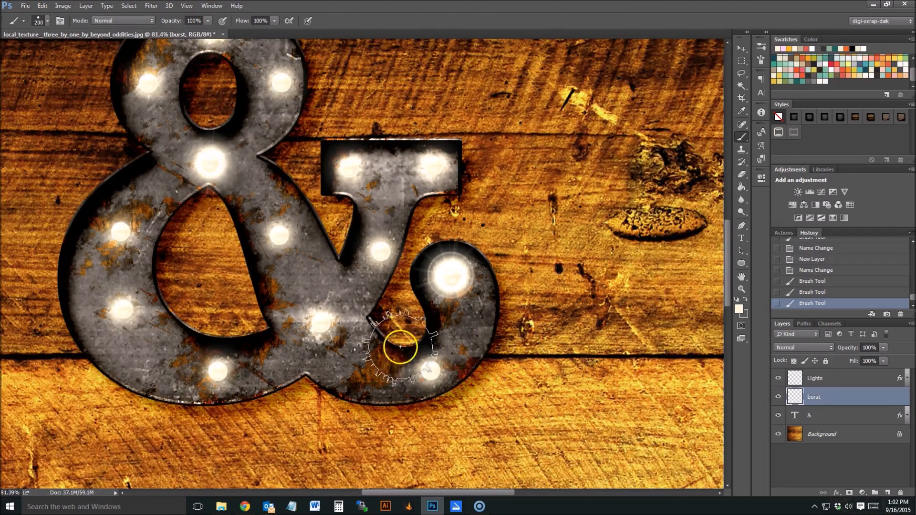
scroll(316, 180, "up", 5)
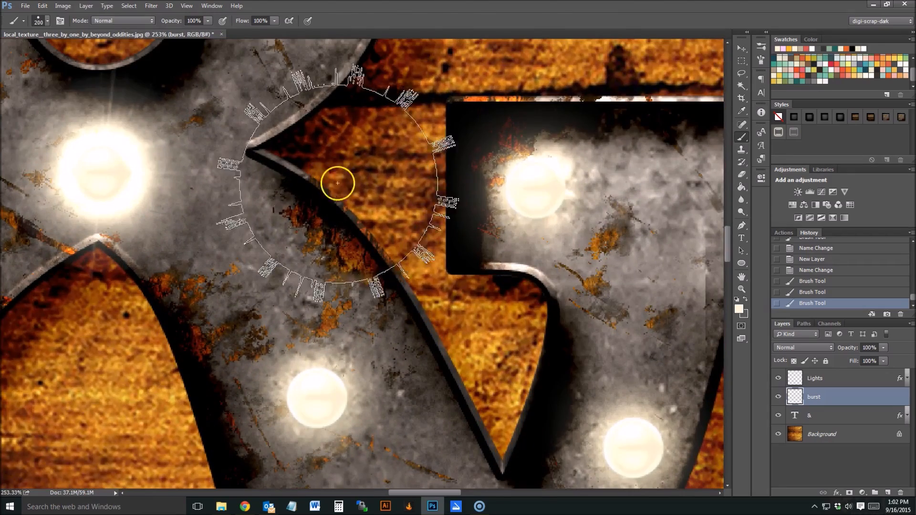
left_click_drag(728, 247, 730, 211)
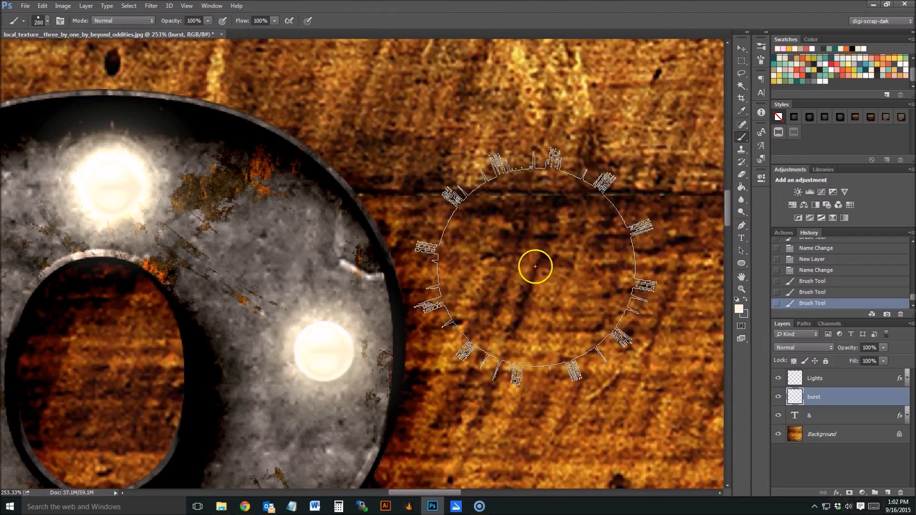
scroll(536, 266, "down", 5)
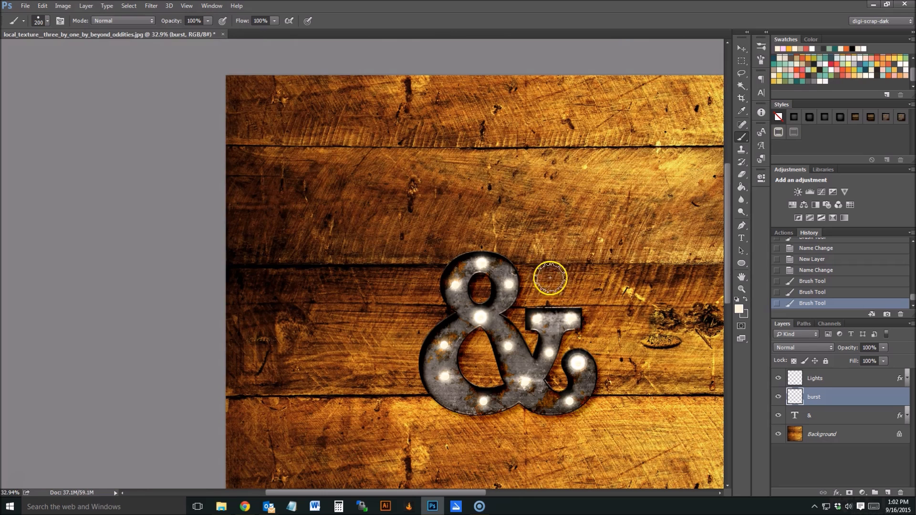
scroll(546, 305, "down", 2)
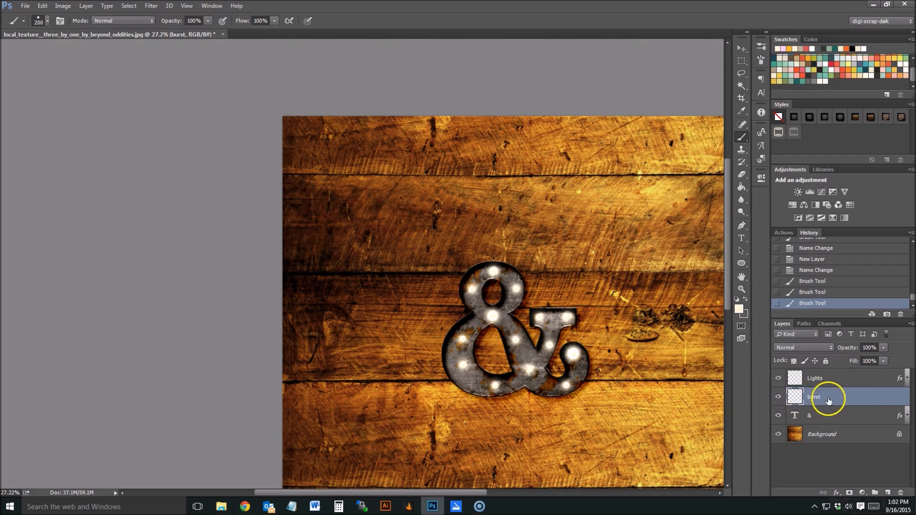
Turn off the Drop Shadow effect in the ampersand text layer's style
left_click(834, 420)
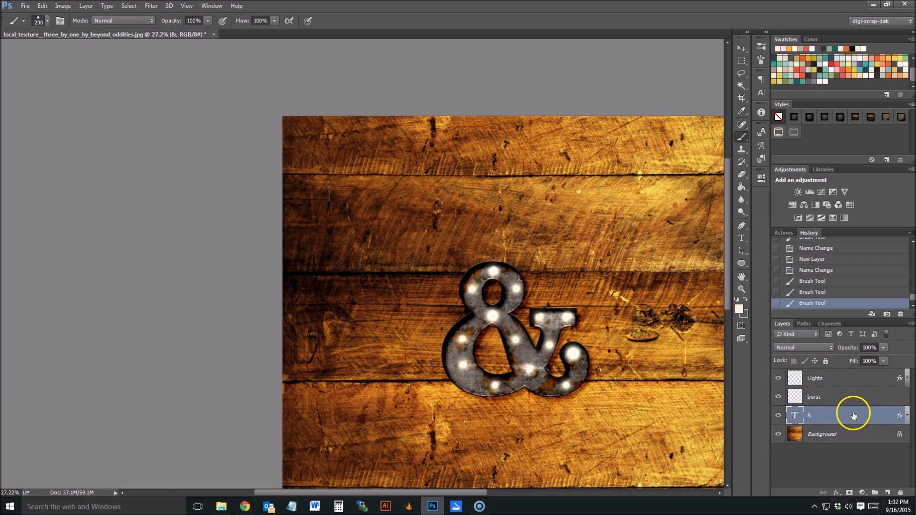
double_click(855, 415)
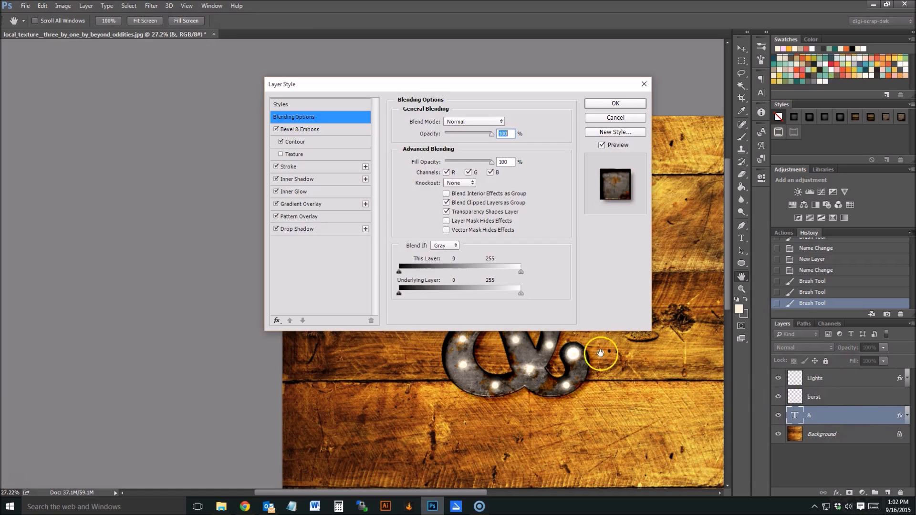
left_click(276, 229)
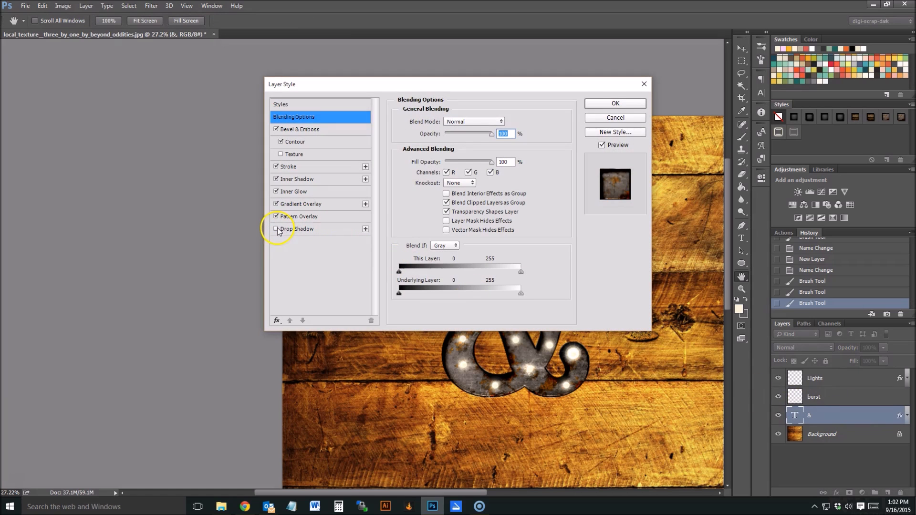
left_click(620, 103)
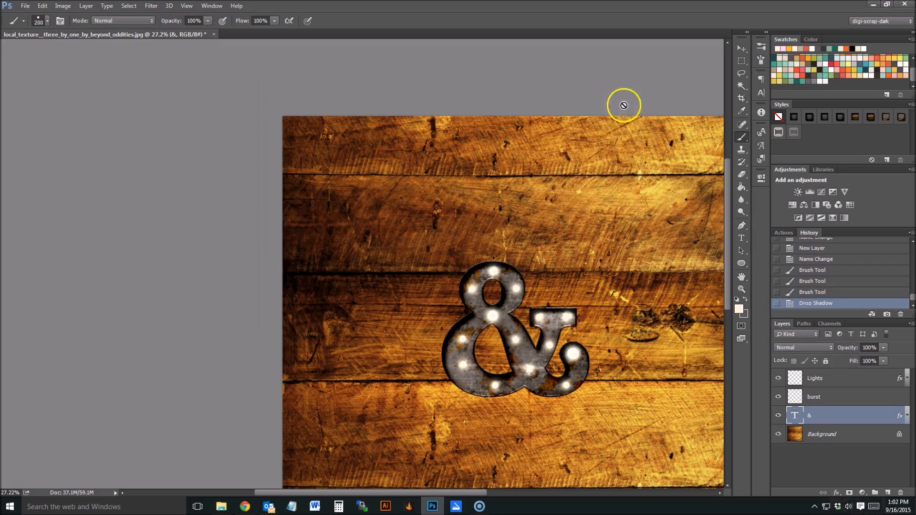
Rasterize the ampersand layer's style and clip the burst and Lights layers to that layer
right_click(846, 416)
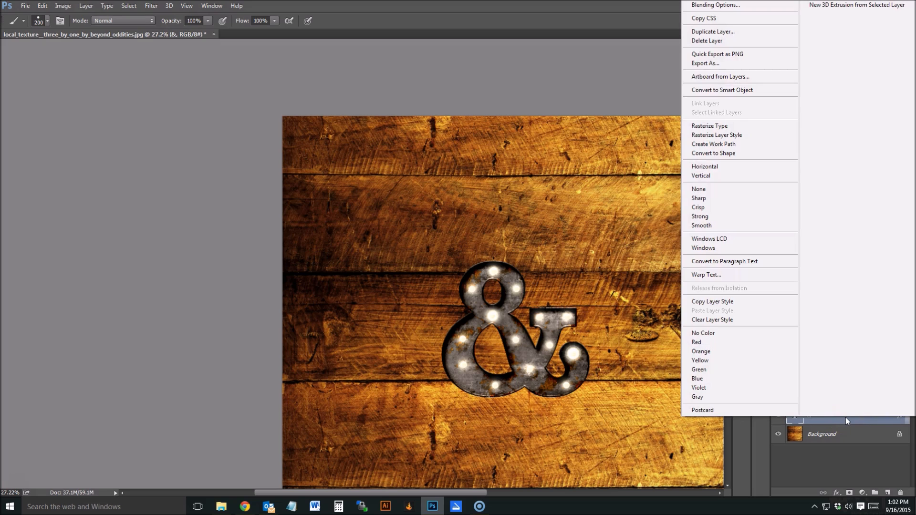
left_click(749, 136)
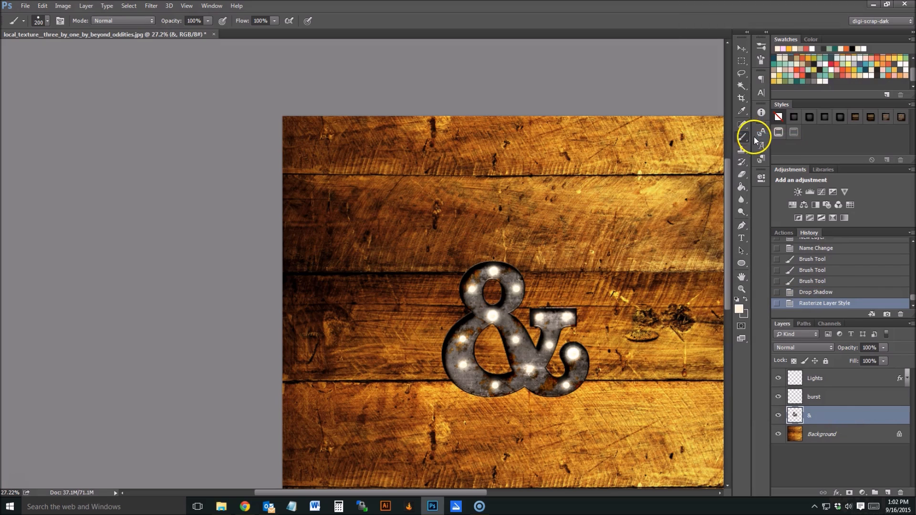
left_click(843, 398)
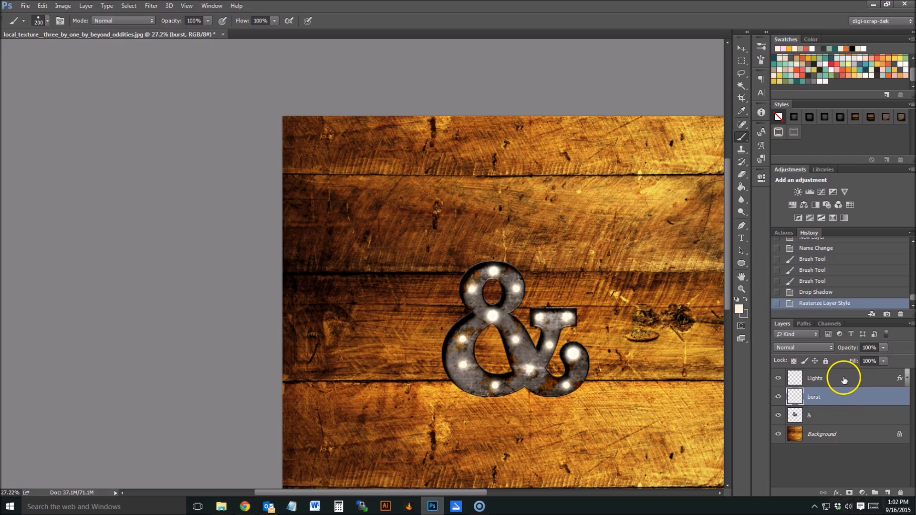
left_click(844, 378, "shift")
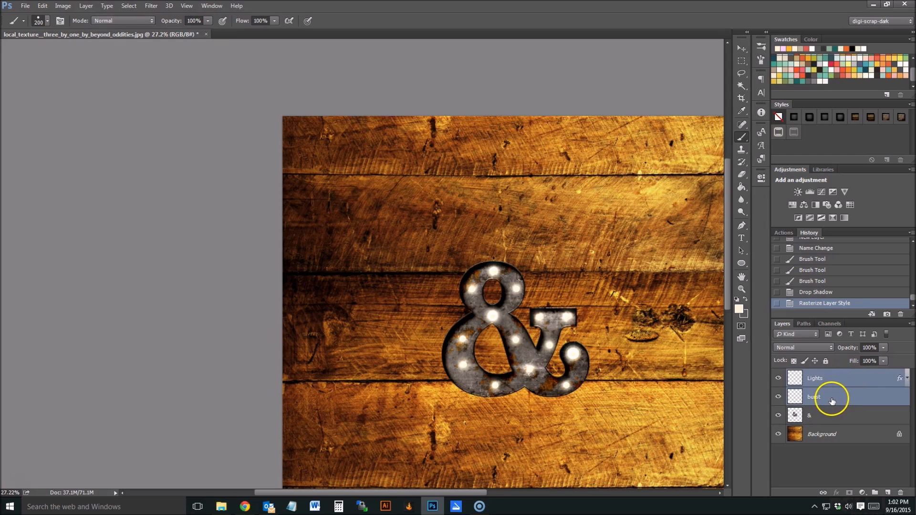
key("ctrl+alt+g")
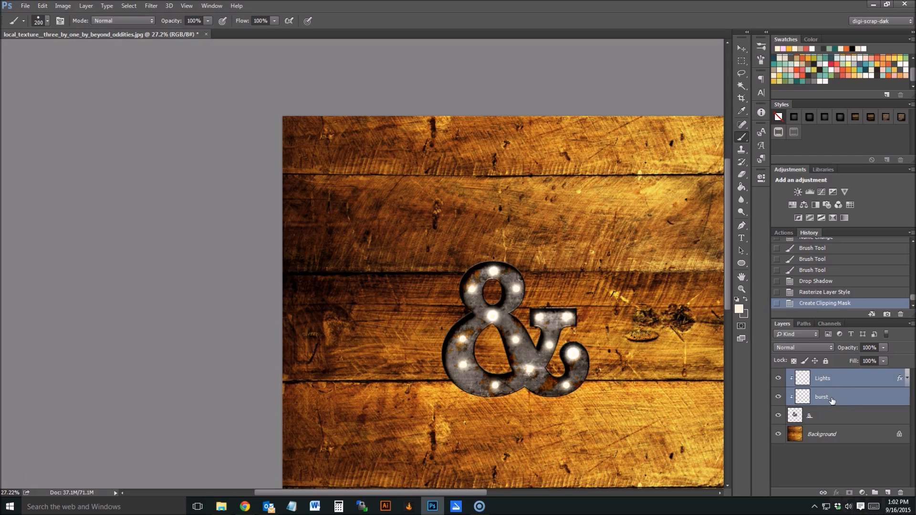
Merge the Lights, burst and ampersand layers into one layer above the wood background
left_click(841, 414, "shift")
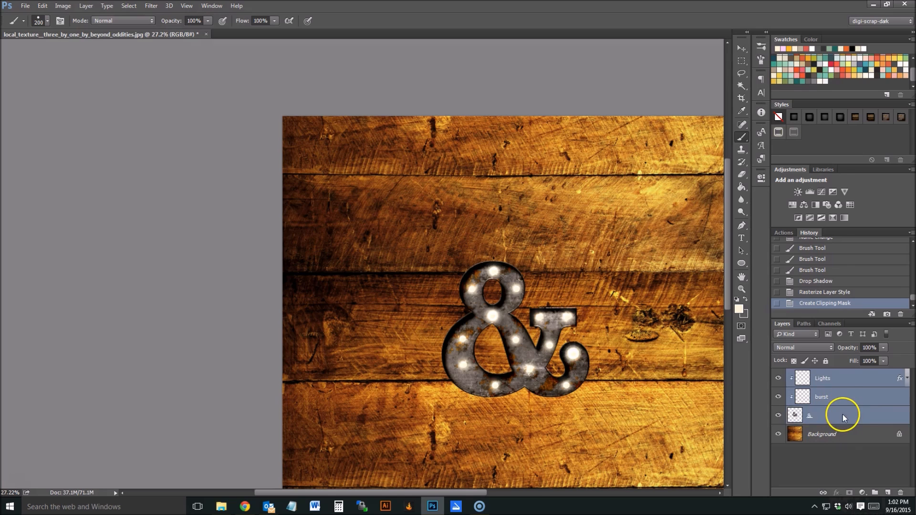
right_click(843, 414)
left_click(777, 348)
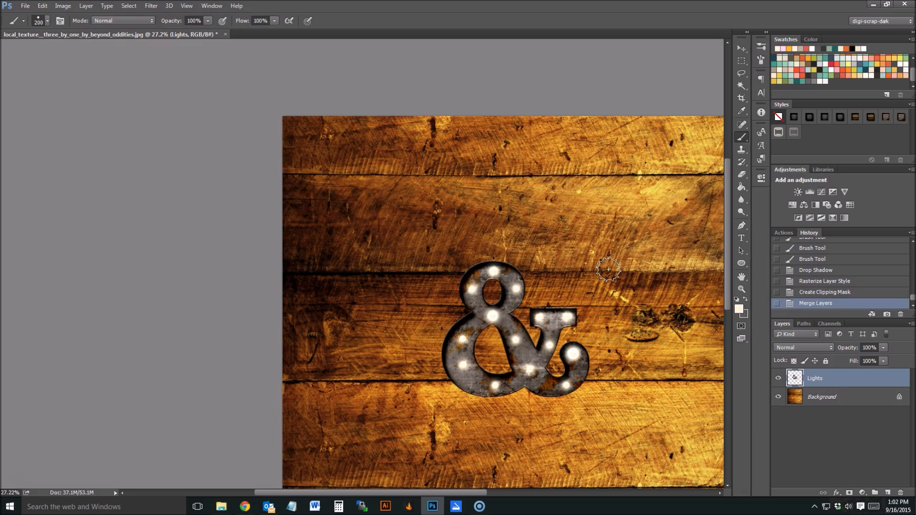
Give the merged ampersand layer a Drop Shadow, adjusting its blend mode and increasing its opacity, size and distance
double_click(874, 381)
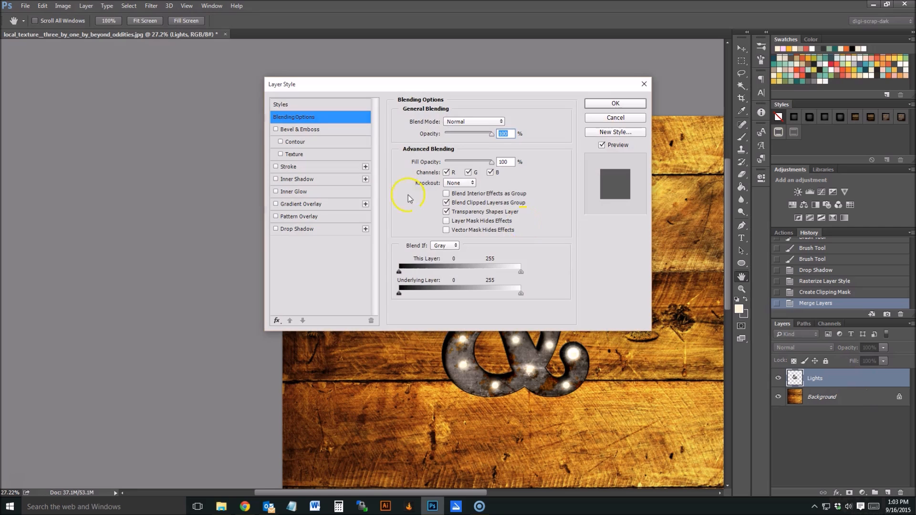
left_click(292, 227)
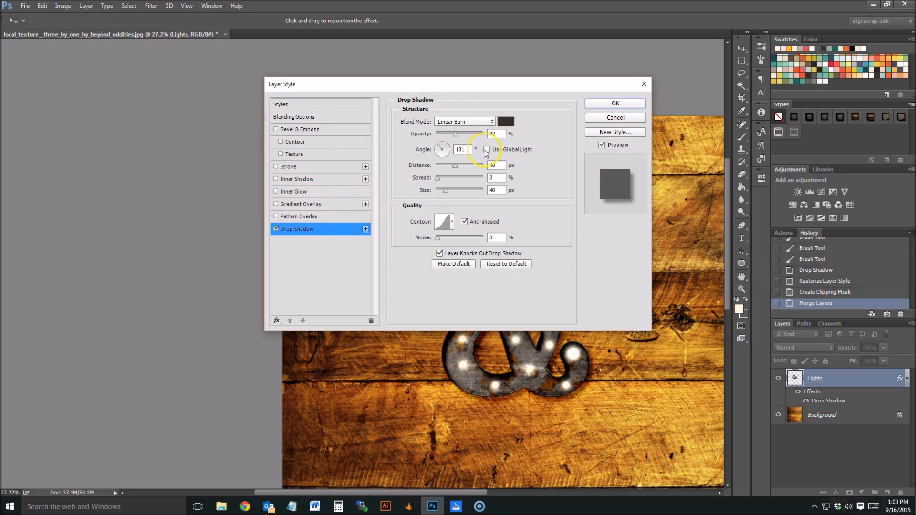
left_click(456, 136)
left_click_drag(456, 136, 467, 136)
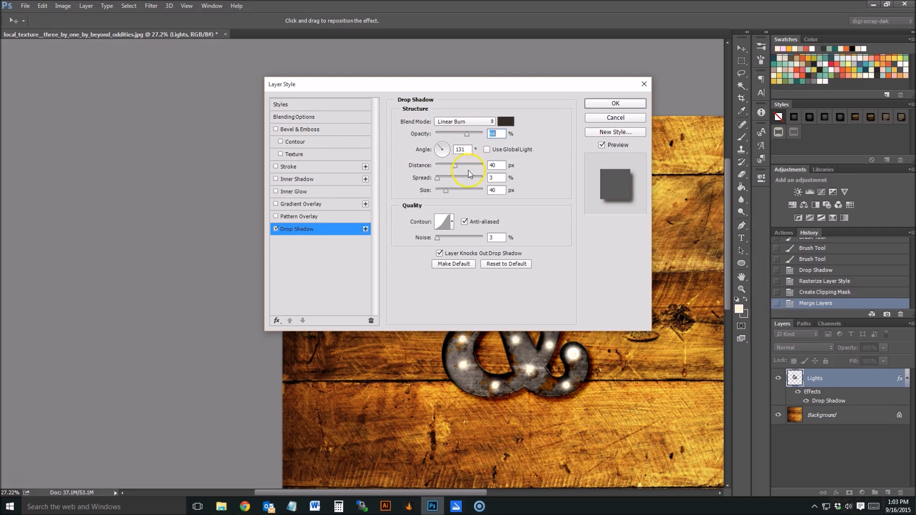
left_click(465, 121)
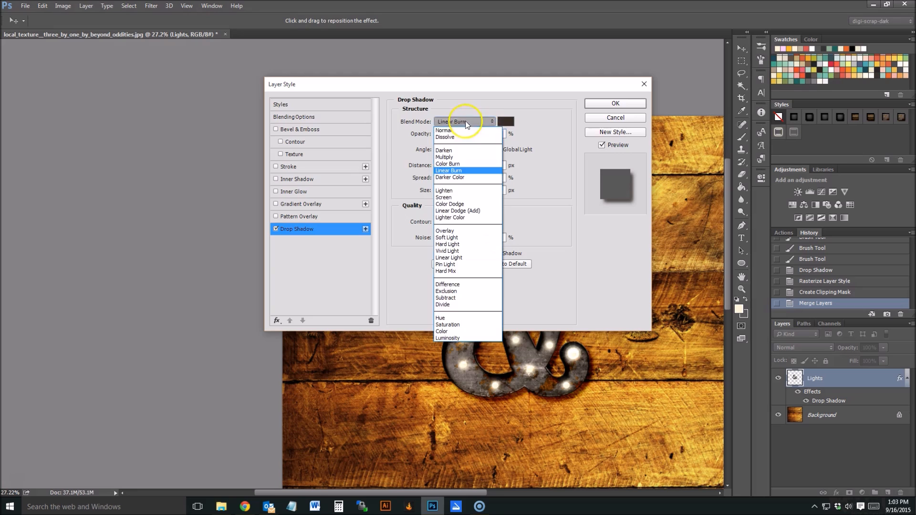
left_click(460, 146)
left_click_drag(467, 134, 478, 137)
left_click_drag(449, 195, 465, 165)
left_click(615, 104)
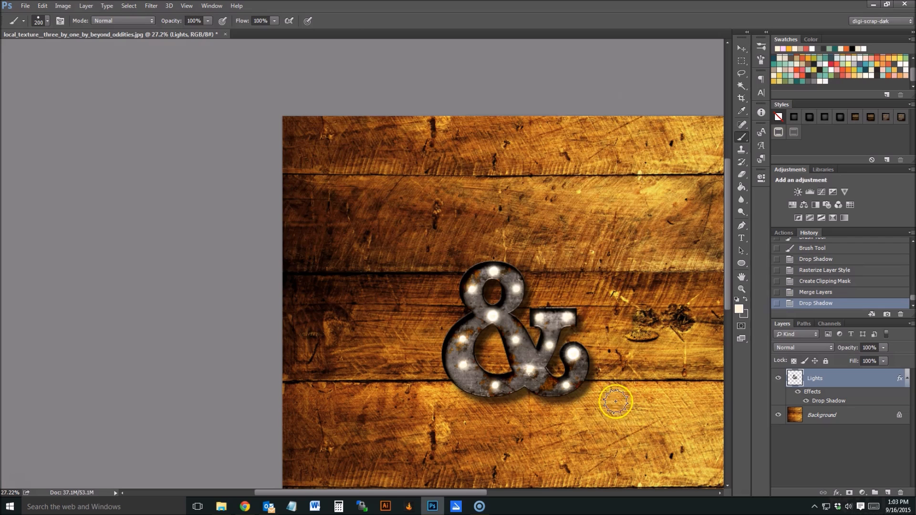
Examine the finished ampersand and its shadow against the whole wood background, at 100%, and at about 71%
key("ctrl+0")
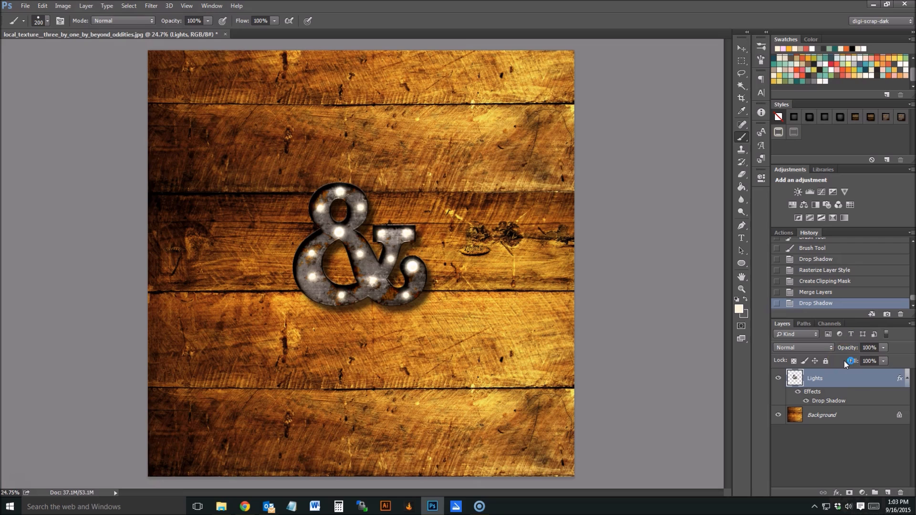
left_click(742, 289)
left_click(253, 21)
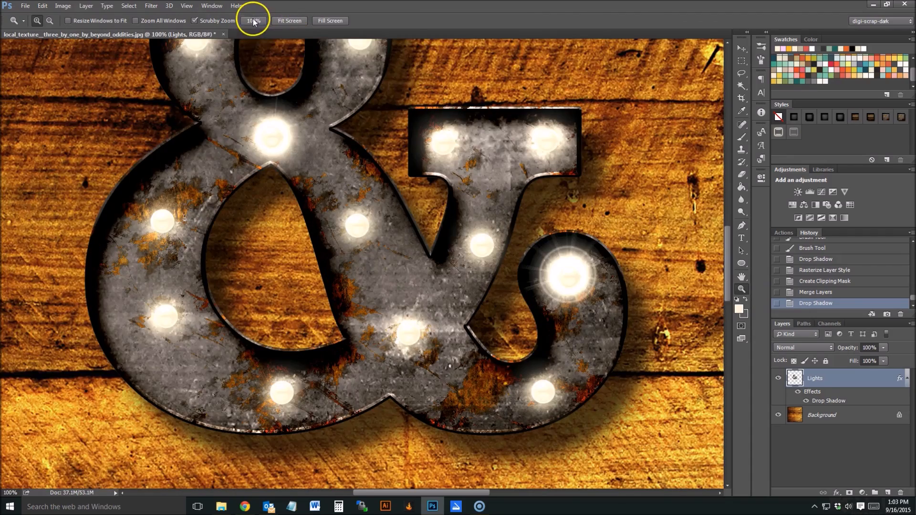
left_click_drag(728, 282, 724, 264)
left_click_drag(558, 240, 540, 244)
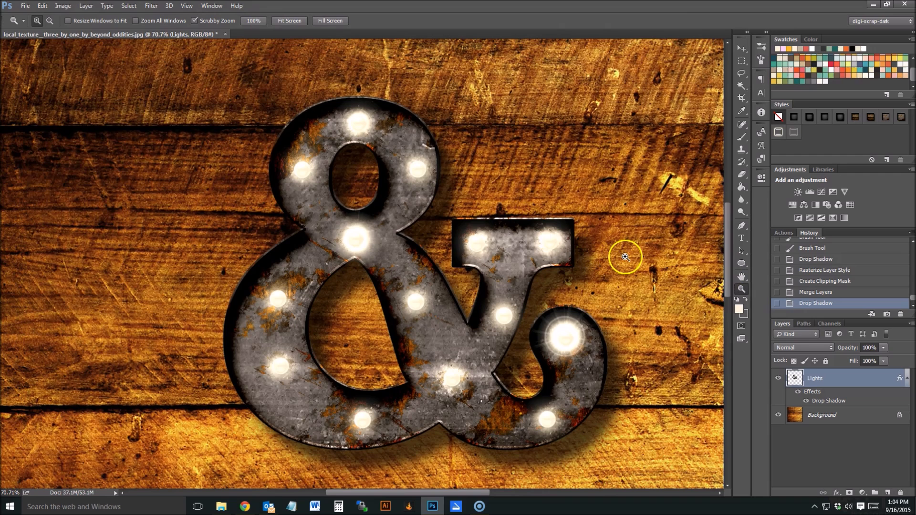